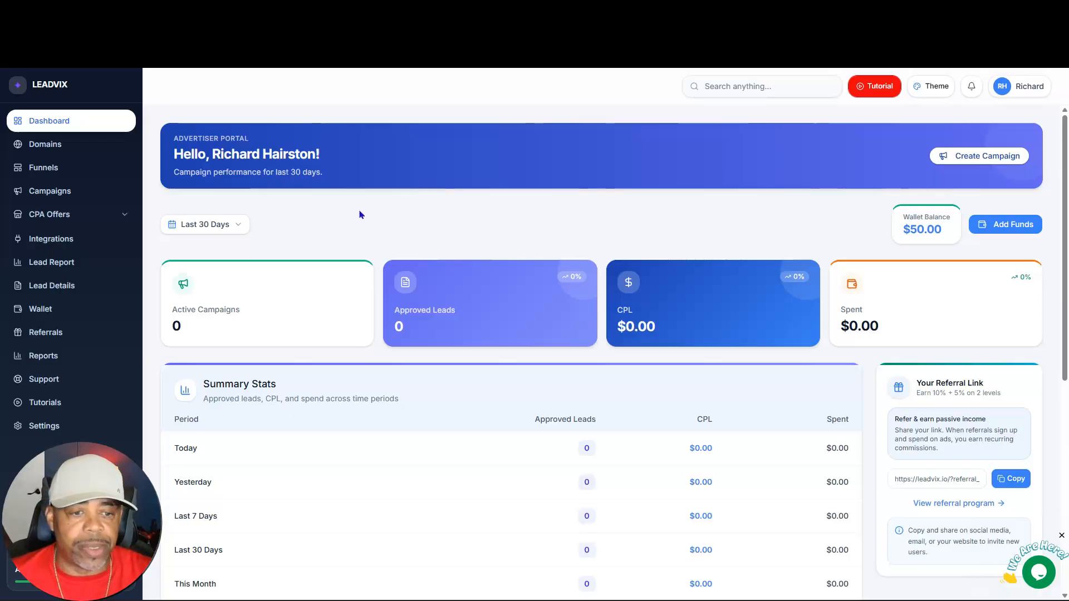
- Review the dashboard's campaign performance cards and look over the wallet's Add Funds options and deposit history
scroll(360, 220, "down", 3)
scroll(433, 303, "up", 2)
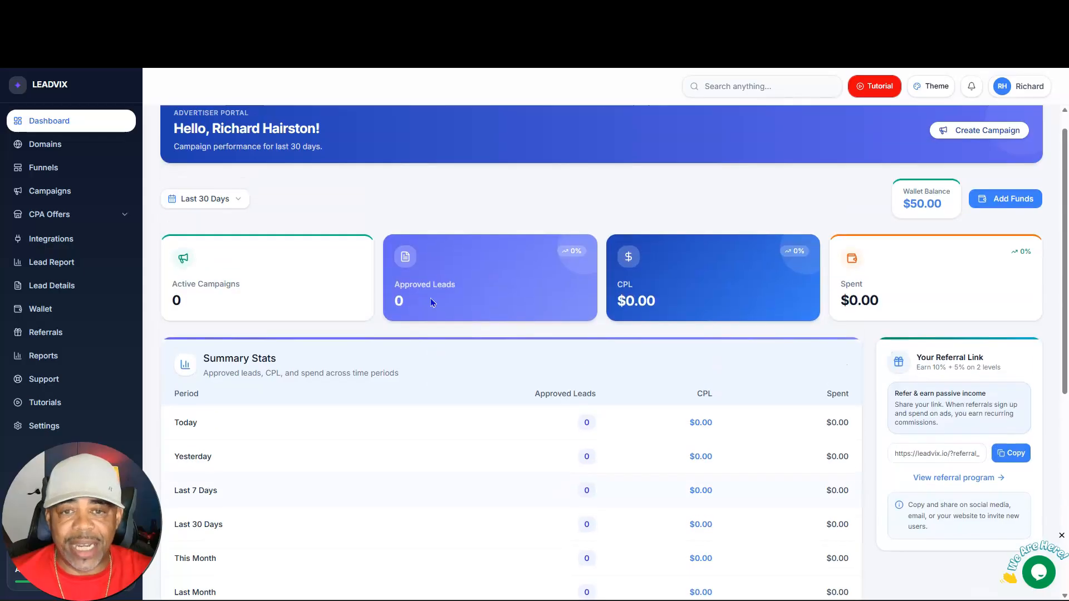
scroll(430, 302, "up", 1)
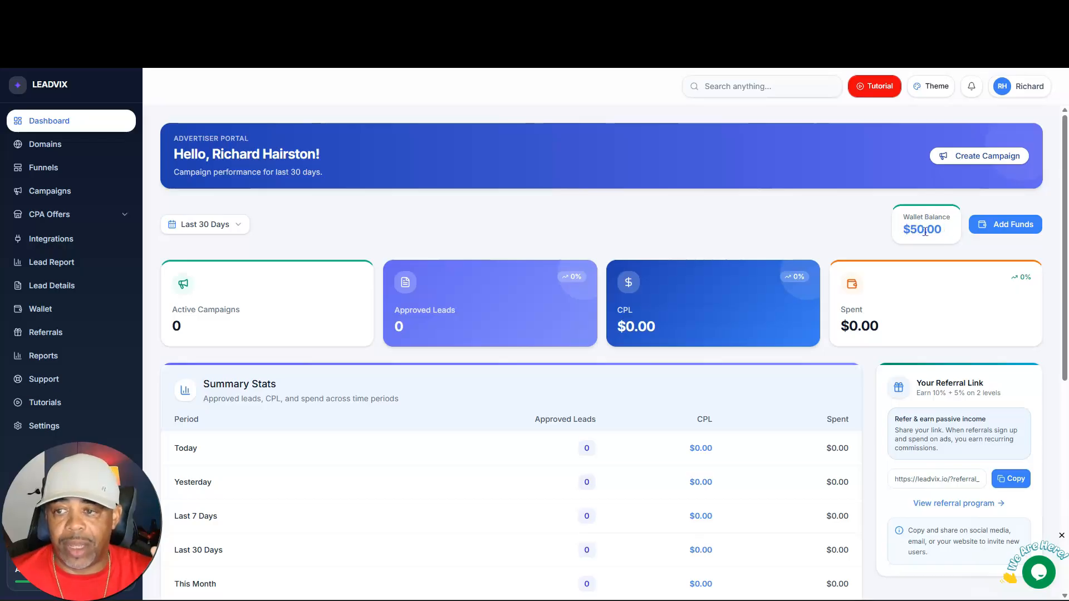
left_click(1009, 227)
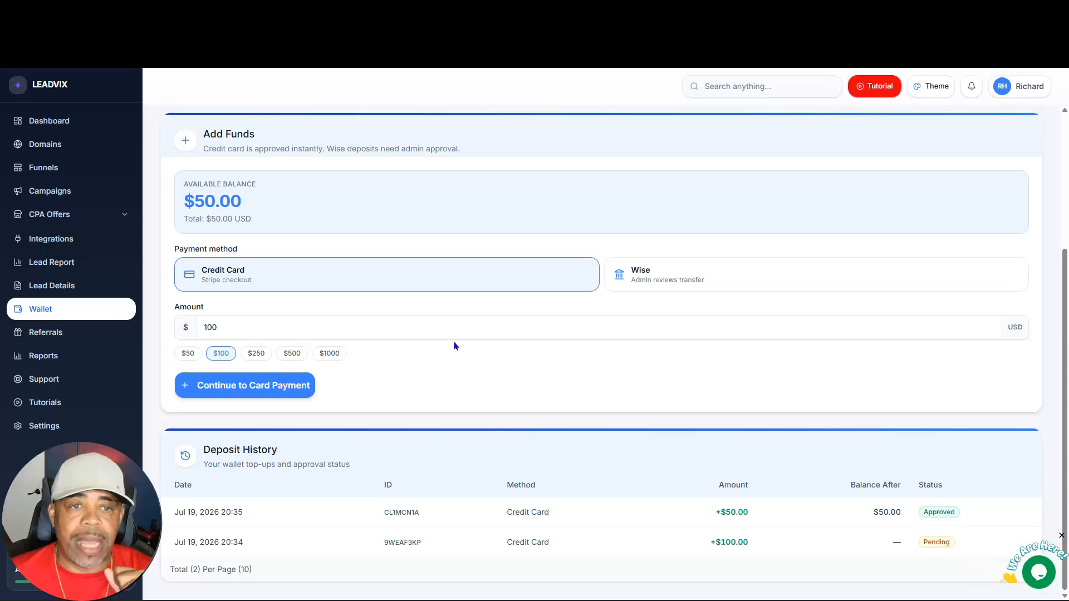
scroll(404, 300, "up", 4)
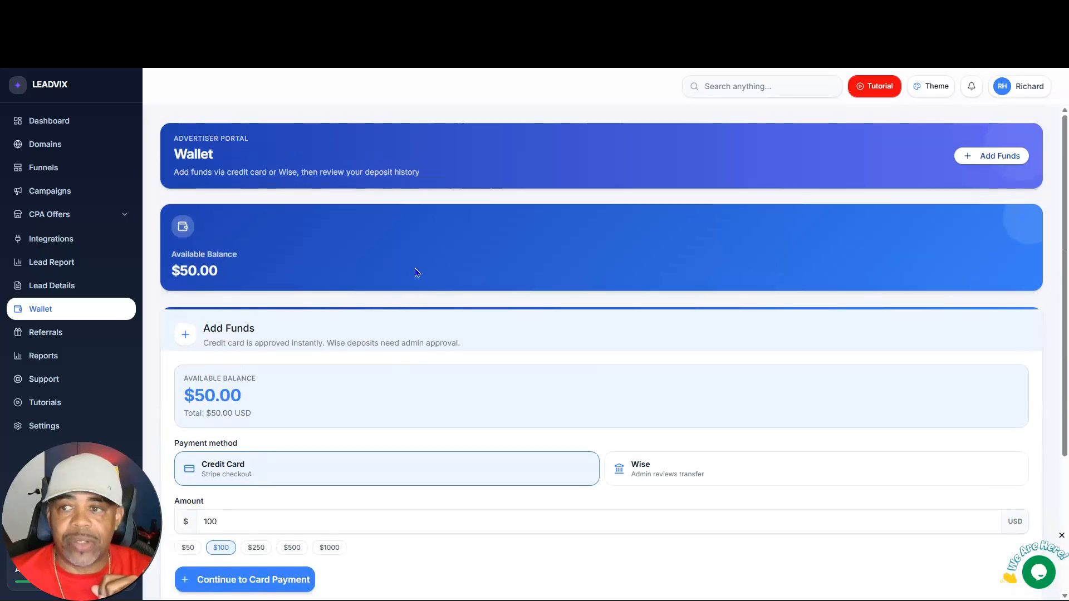
- Return to the dashboard and examine the Summary Stats, Leads Over Time and Pending Review Queue sections
left_click(65, 120)
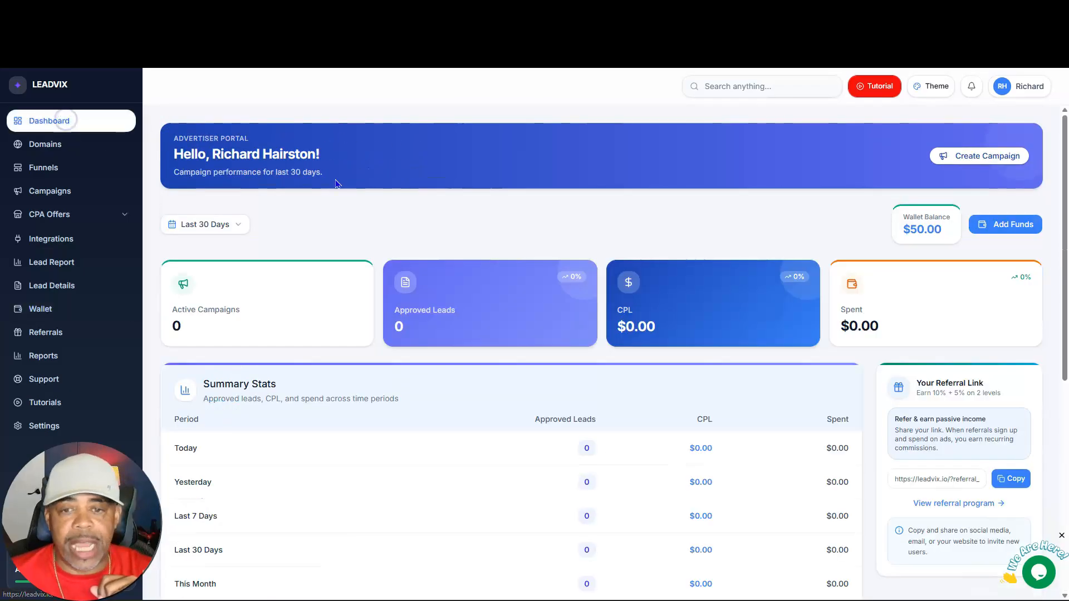
scroll(358, 252, "down", 5)
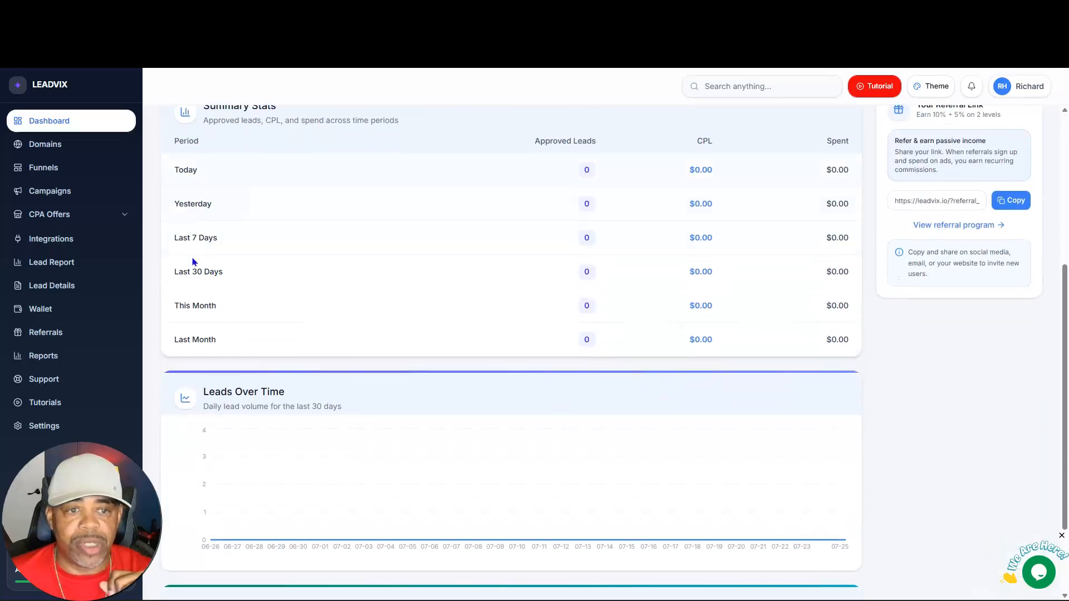
scroll(358, 358, "down", 2)
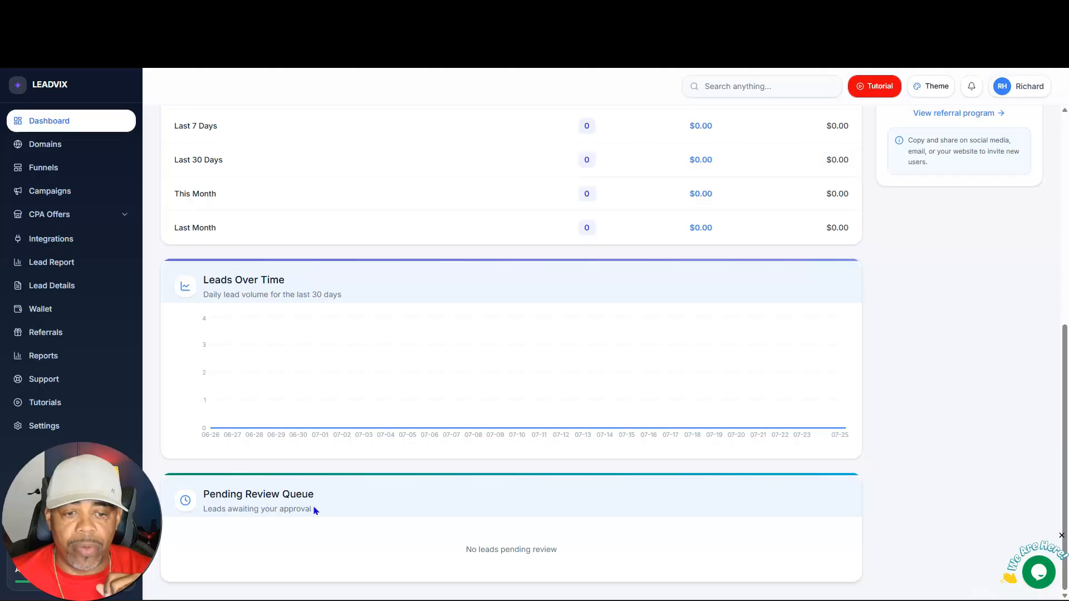
scroll(483, 486, "up", 1)
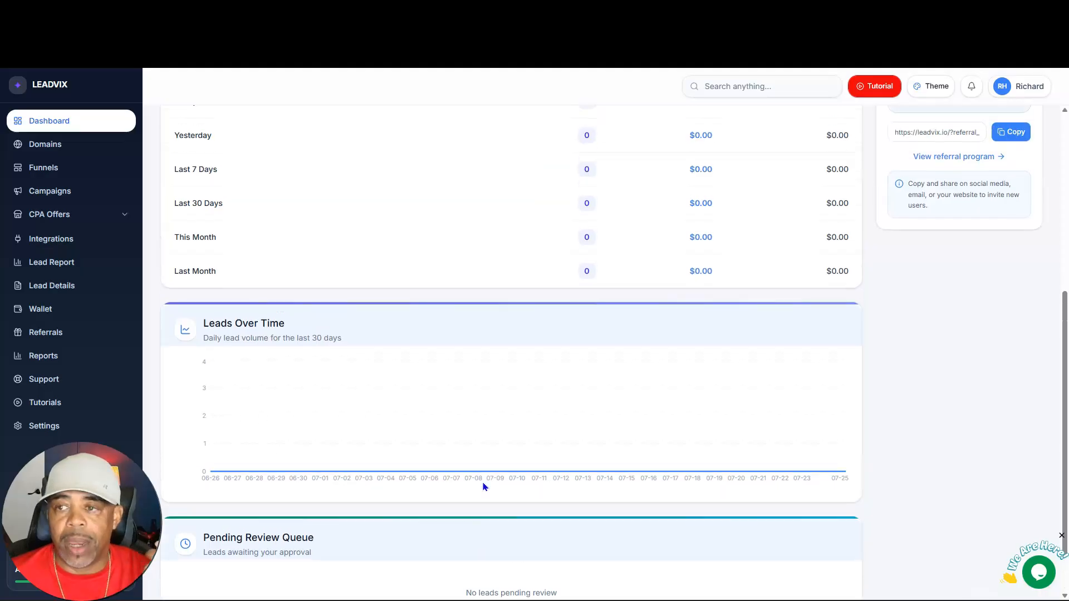
scroll(483, 486, "up", 6)
scroll(759, 396, "down", 4)
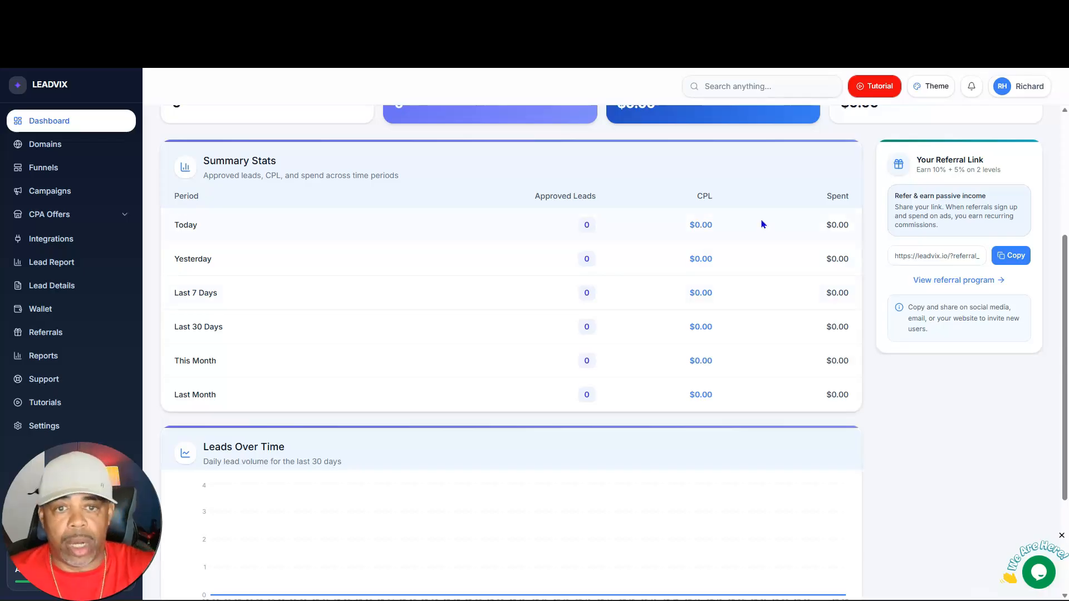
scroll(766, 225, "up", 3)
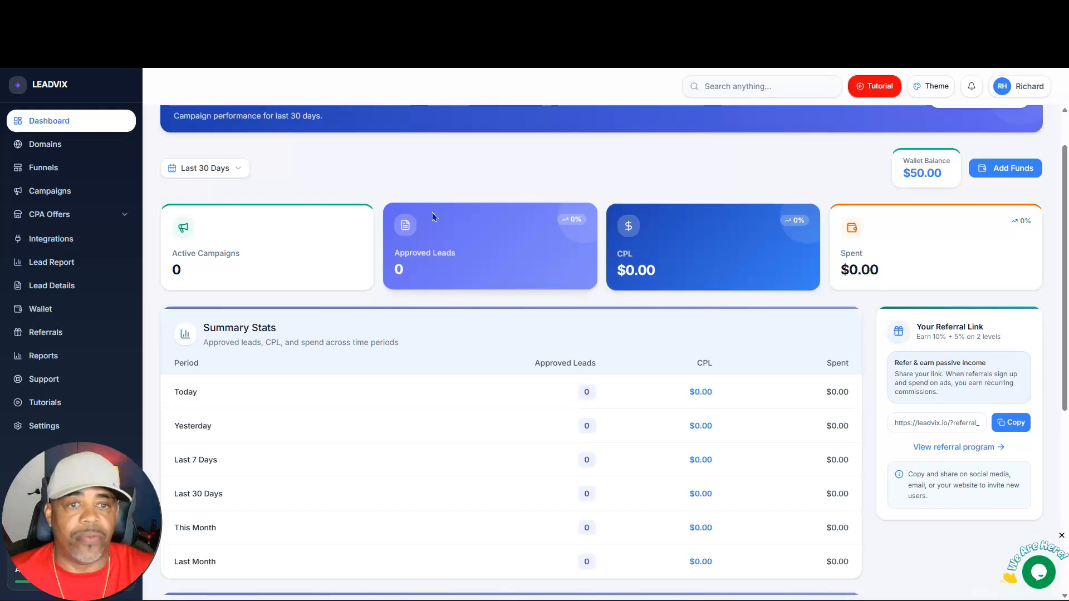
- View the DNS setup instructions for custom domains and browse the funnel template library down to Your funnels
left_click(42, 146)
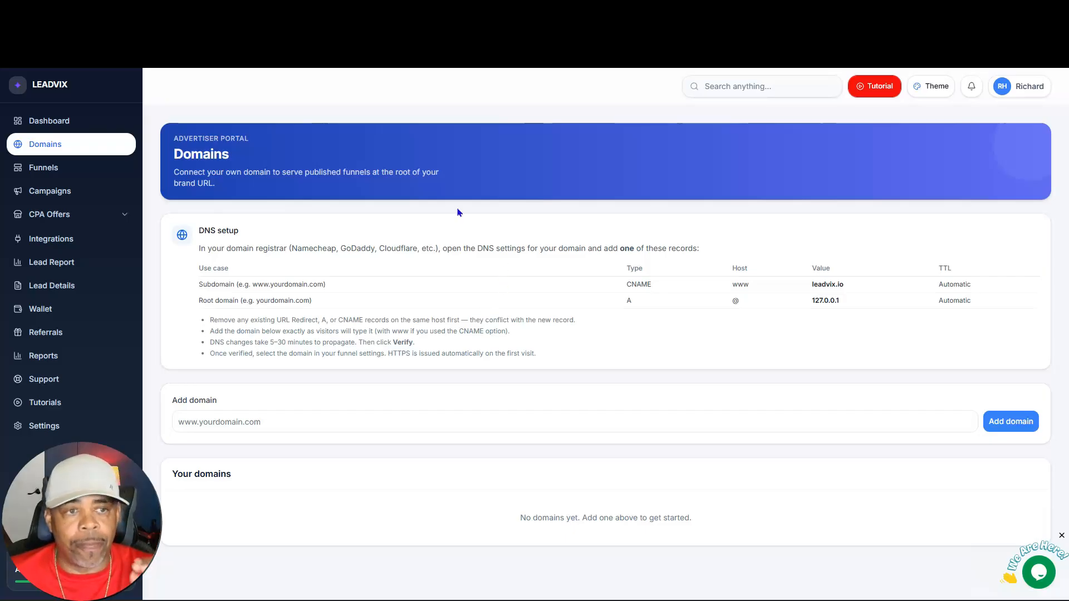
left_click(51, 173)
scroll(240, 212, "down", 1)
scroll(241, 212, "down", 5)
scroll(241, 212, "up", 5)
scroll(630, 301, "down", 3)
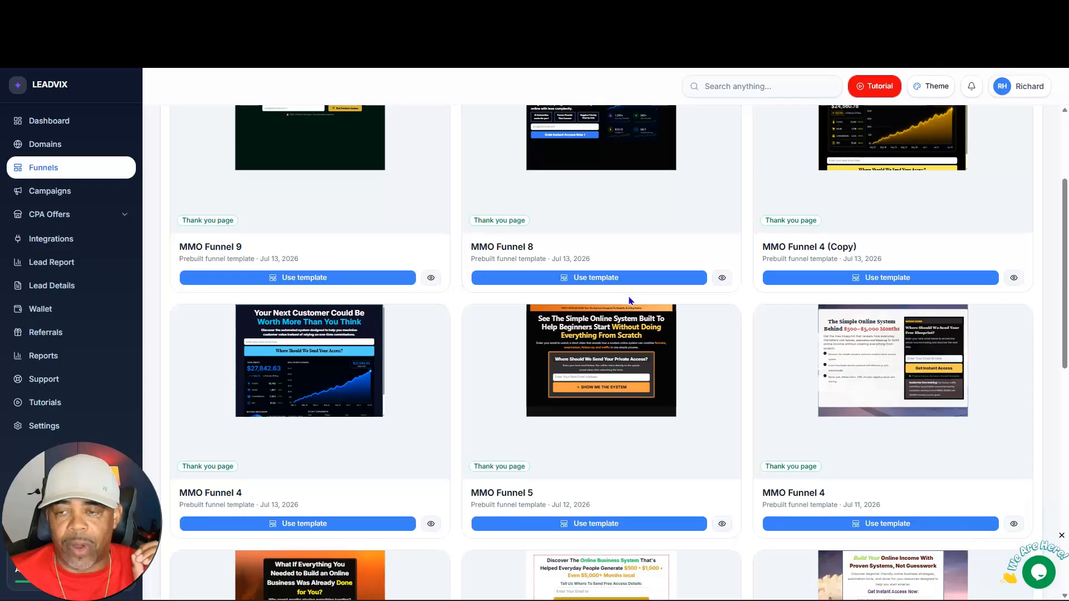
scroll(630, 301, "down", 3)
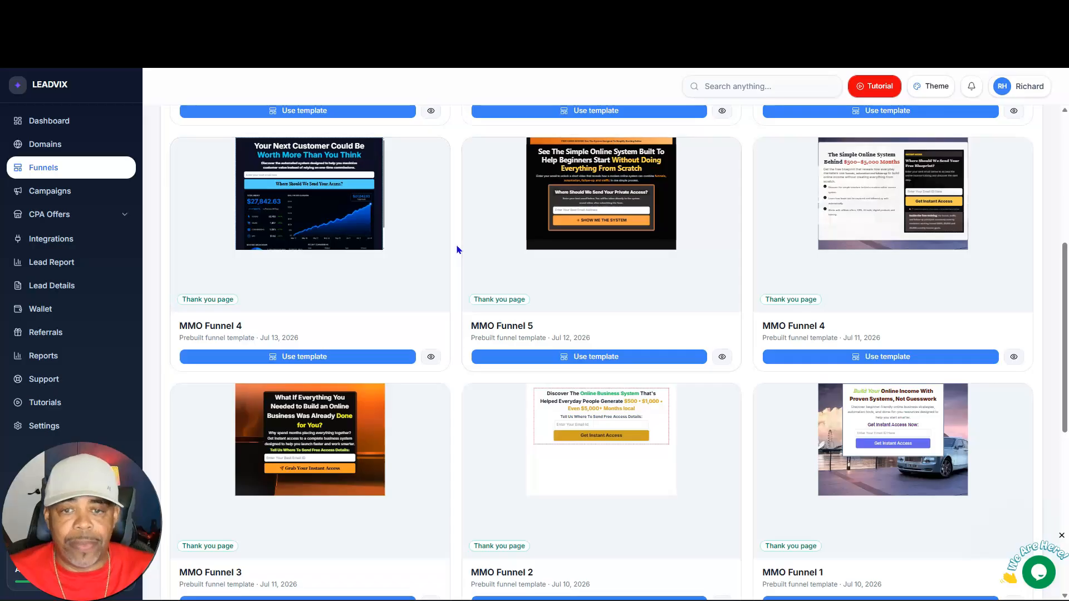
scroll(458, 249, "down", 6)
scroll(458, 251, "down", 2)
scroll(501, 295, "up", 10)
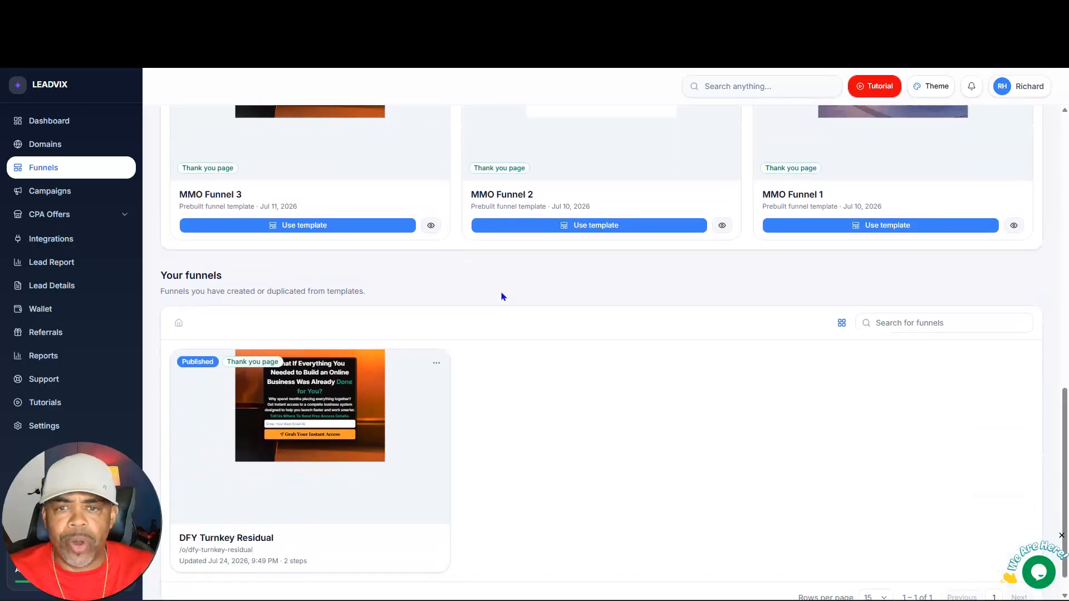
scroll(476, 267, "down", 11)
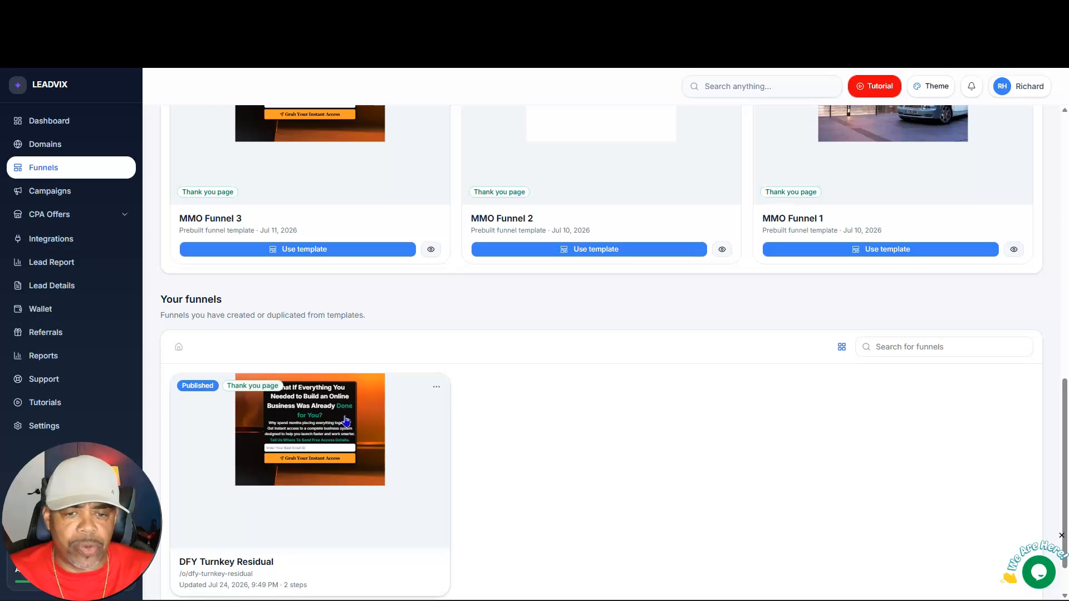
- Check the available actions for the DFY Turnkey Residual funnel and look over the prebuilt templates again
left_click(437, 388)
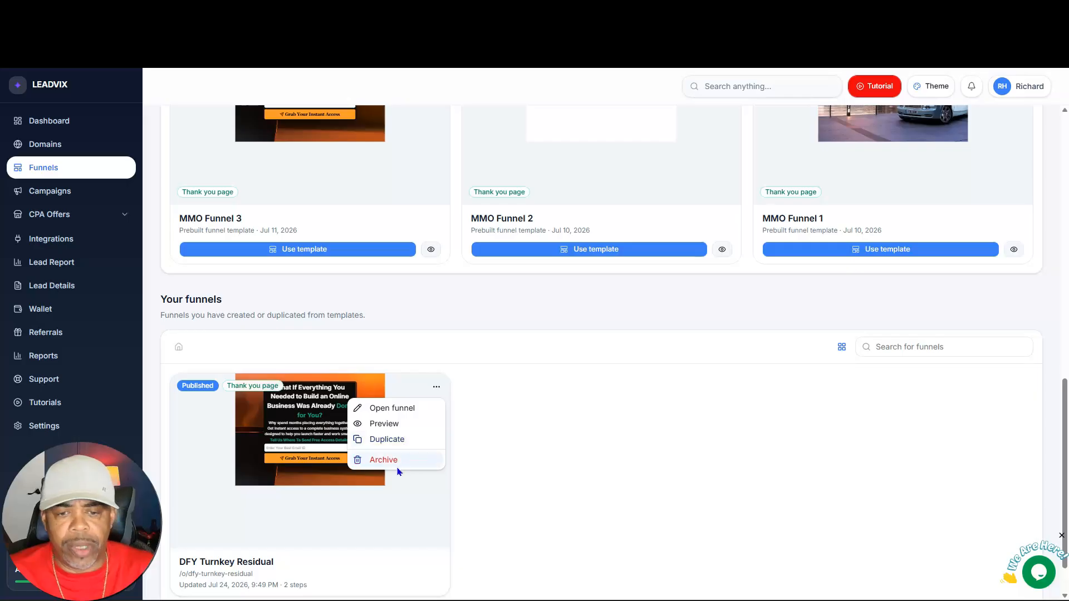
left_click(519, 418)
scroll(557, 329, "up", 10)
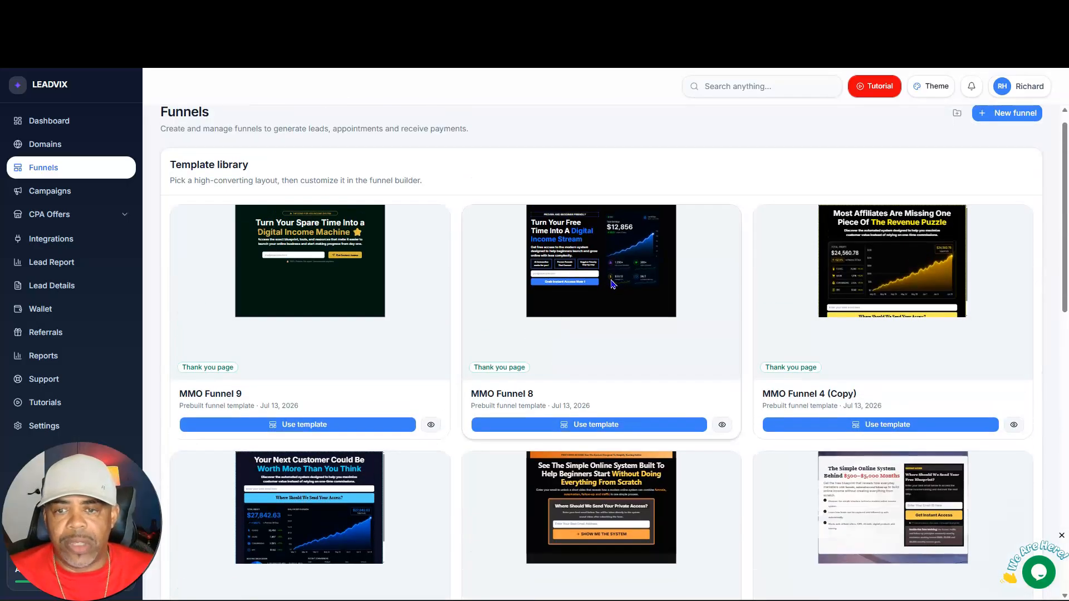
scroll(613, 284, "down", 8)
scroll(618, 280, "down", 5)
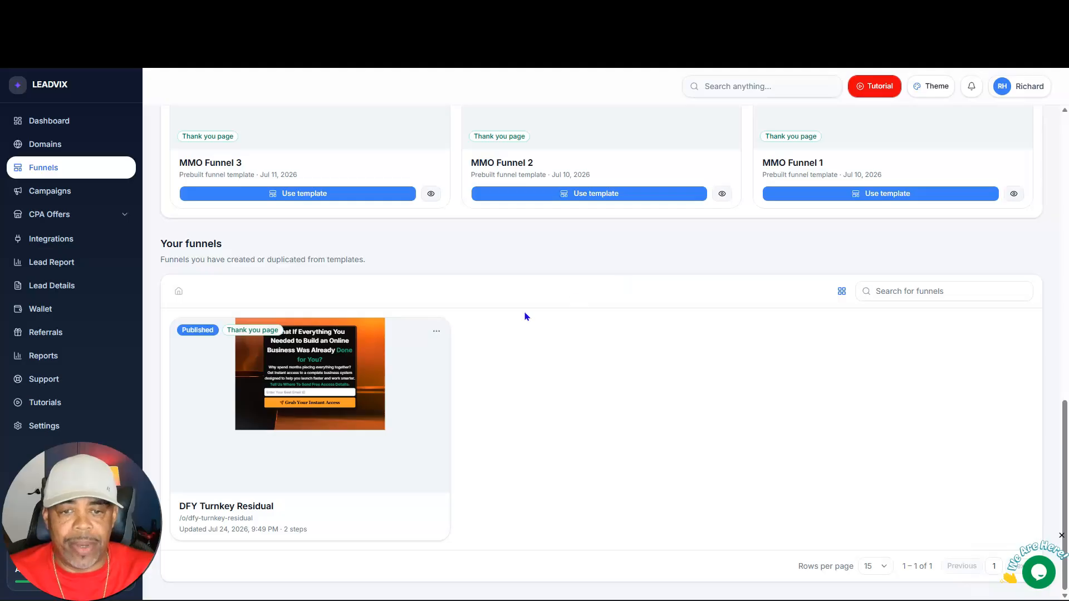
- Open the DFY Turnkey Residual funnel, highlight the base part of its opt-in page URL and view its funnel settings
left_click(346, 369)
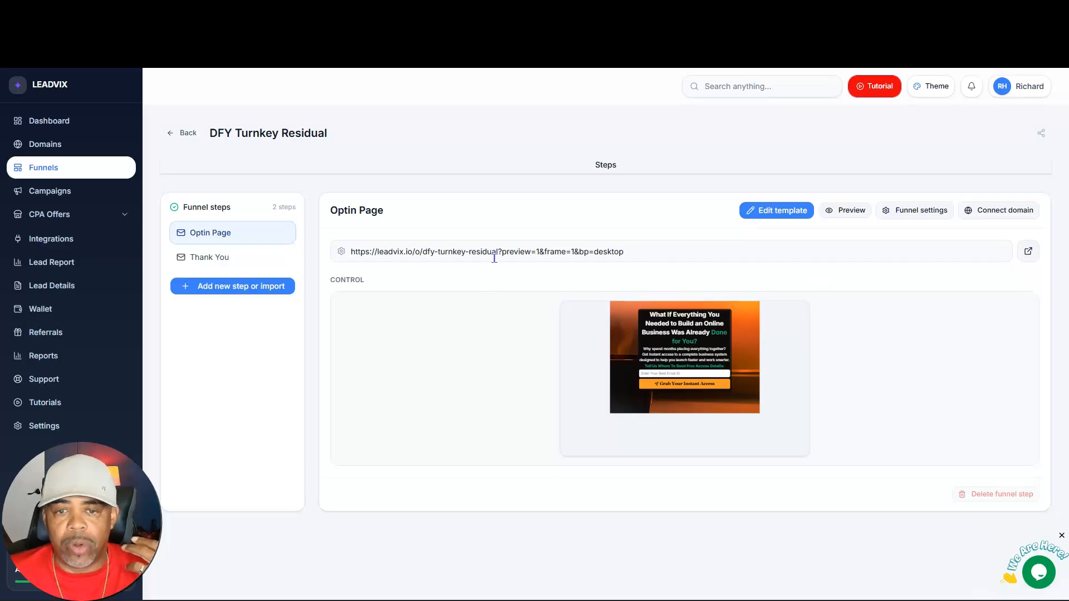
left_click_drag(498, 253, 346, 253)
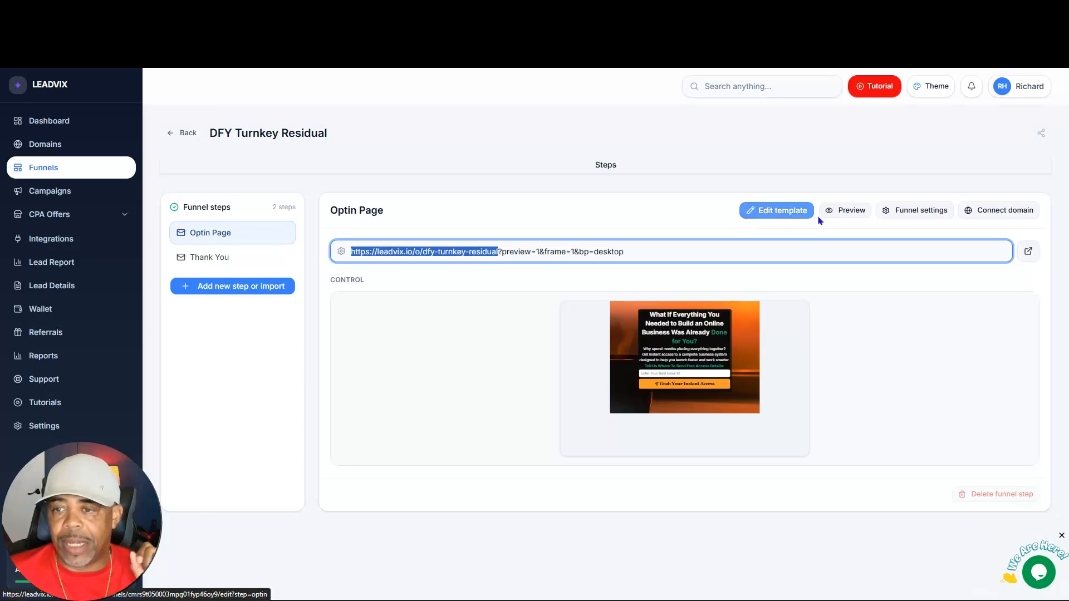
left_click(917, 214)
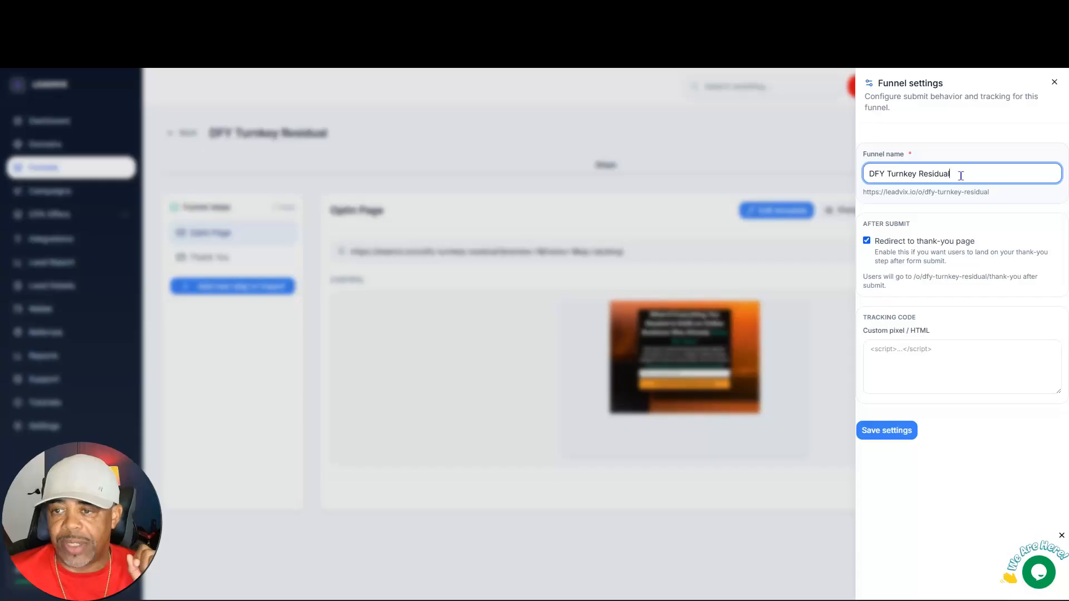
left_click(819, 149)
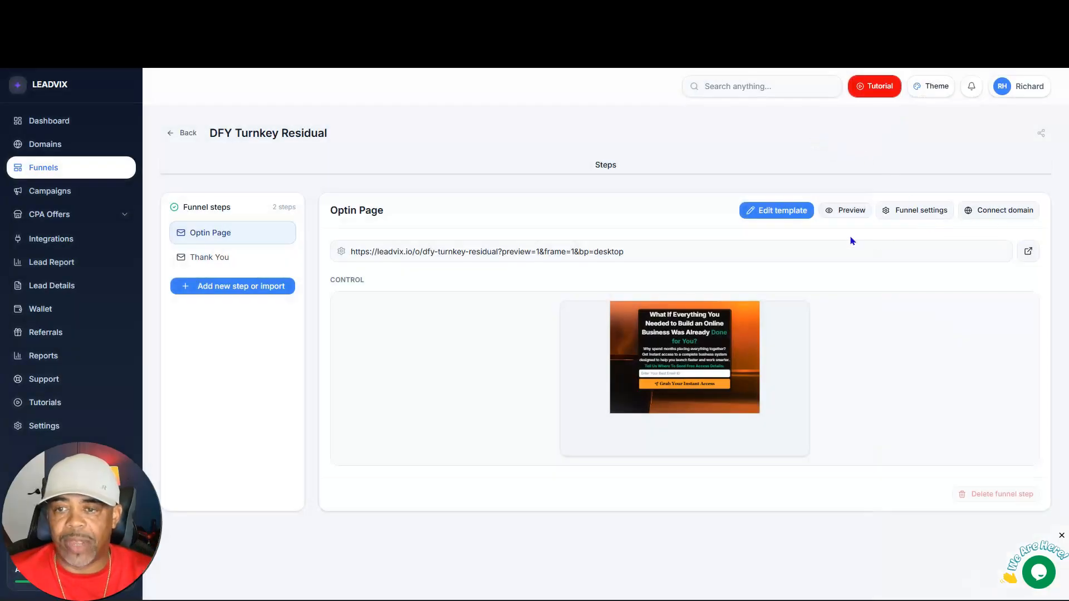
- Open the Optin Page in the template editor and select the words "Done for You?" in the heading
left_click(777, 210)
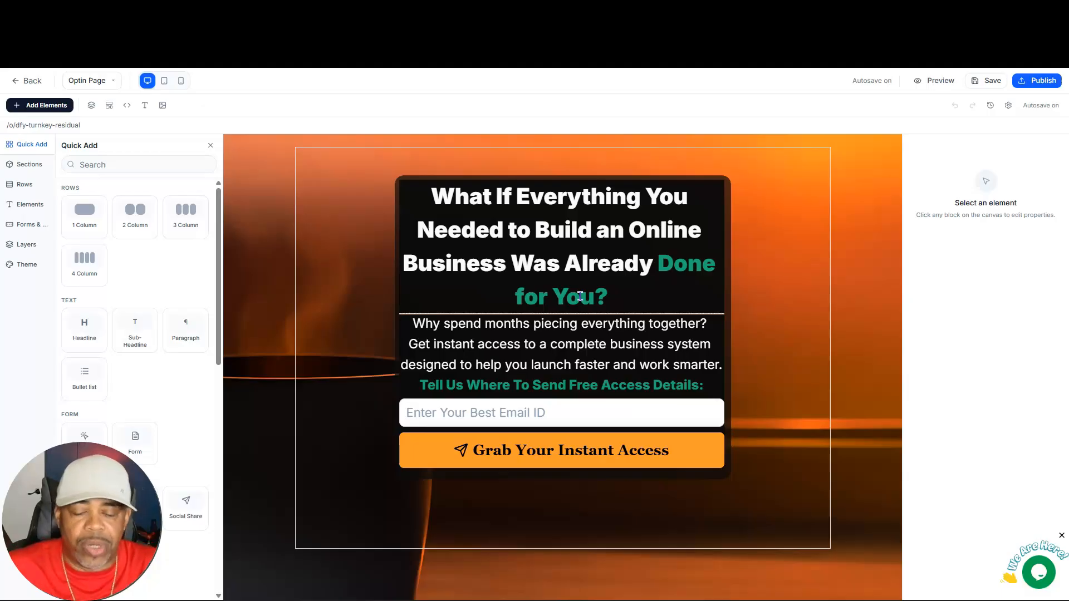
left_click(661, 264)
left_click_drag(660, 264, 692, 285)
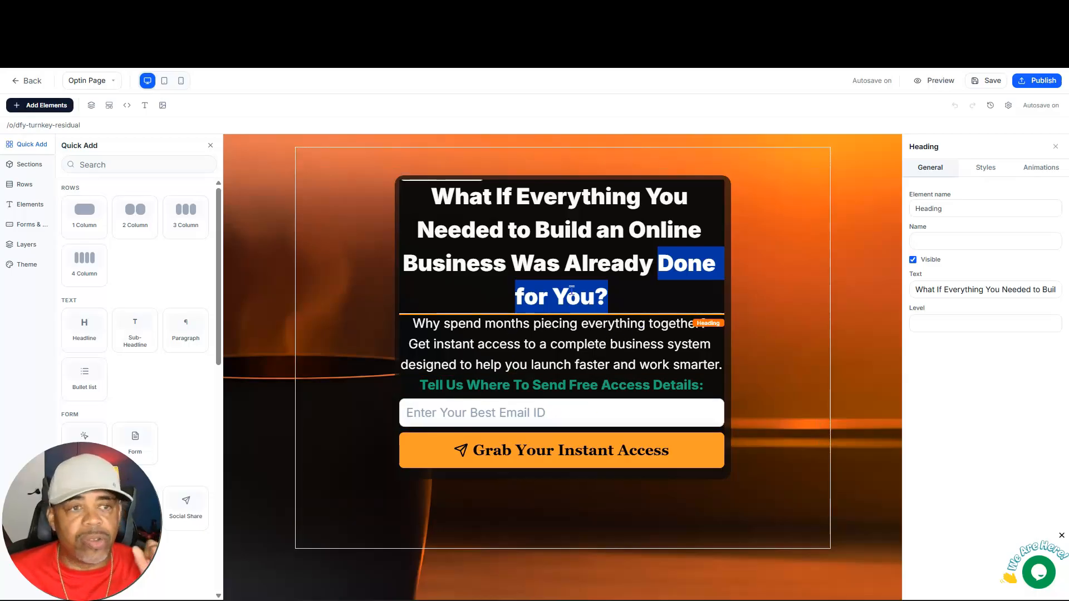
- Switch the editor to the Thank You page and inspect the external link URL of the "Click Here To Watch Now" button
left_click(114, 81)
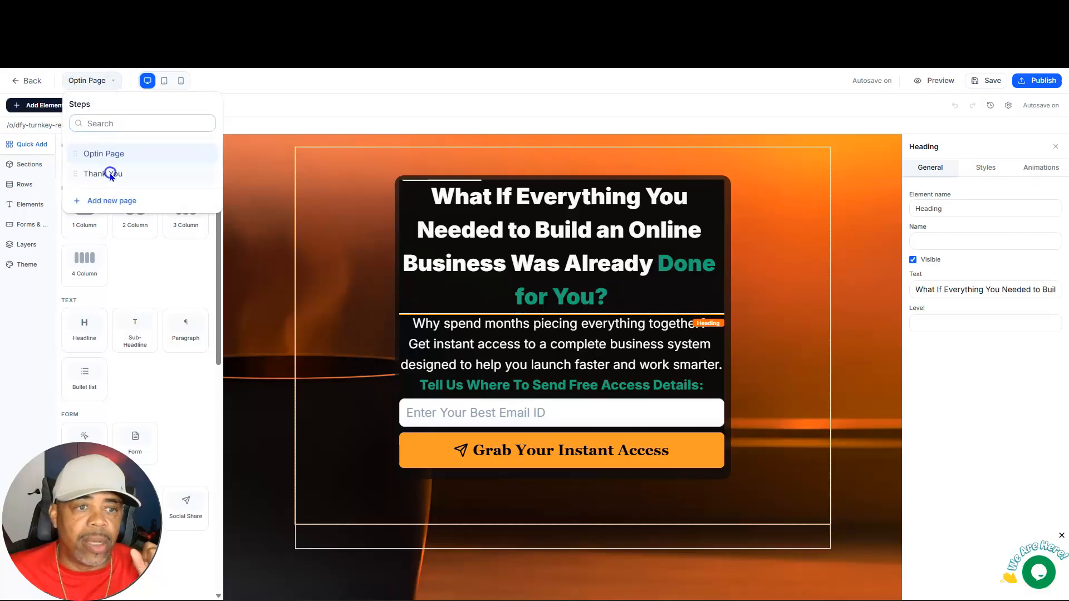
left_click(111, 174)
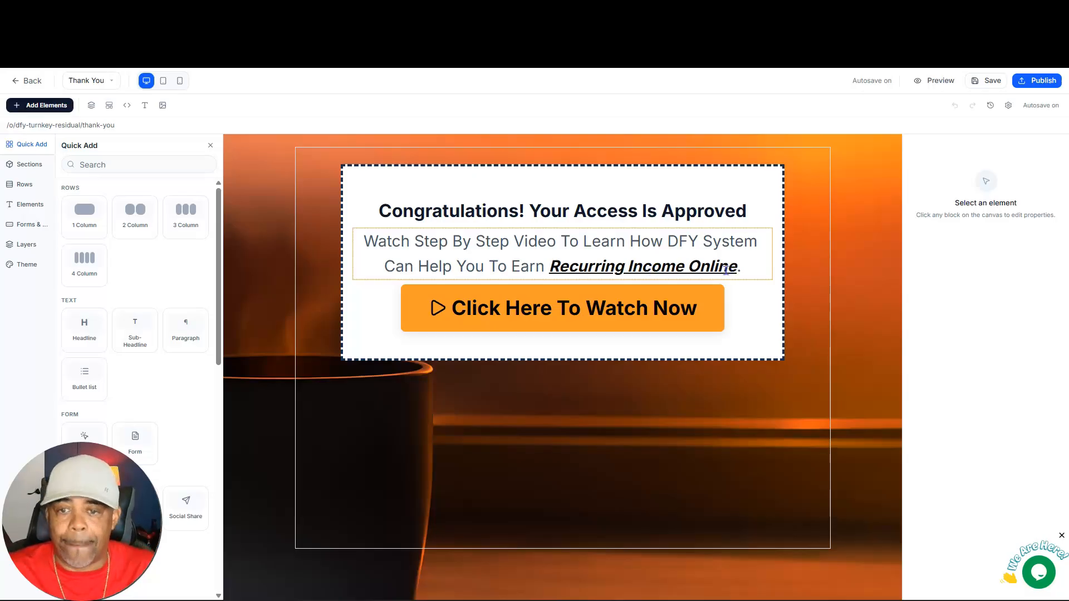
left_click(557, 308)
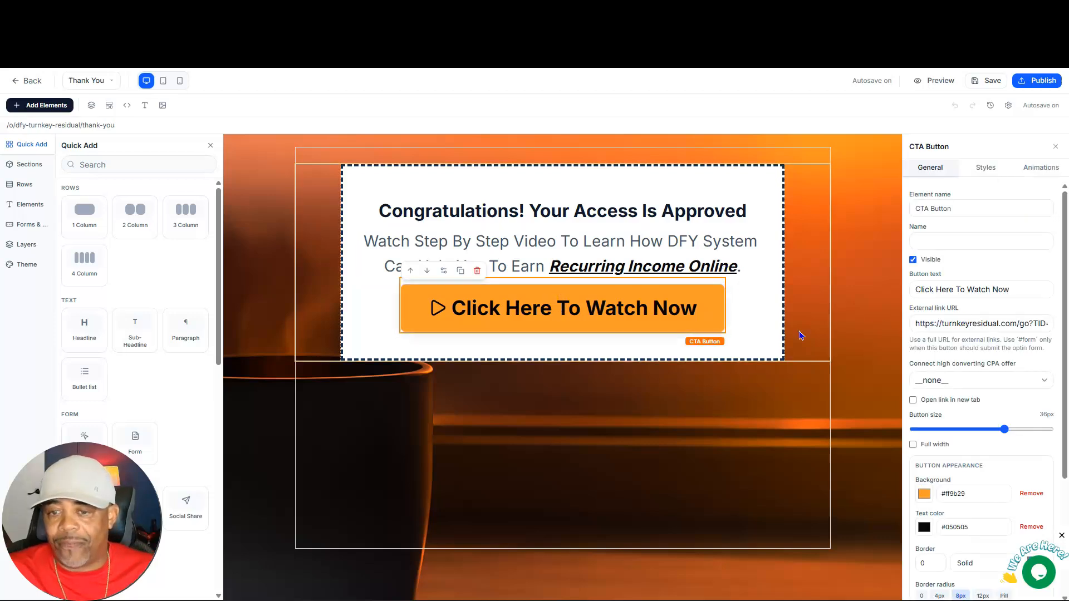
left_click_drag(915, 325, 1061, 333)
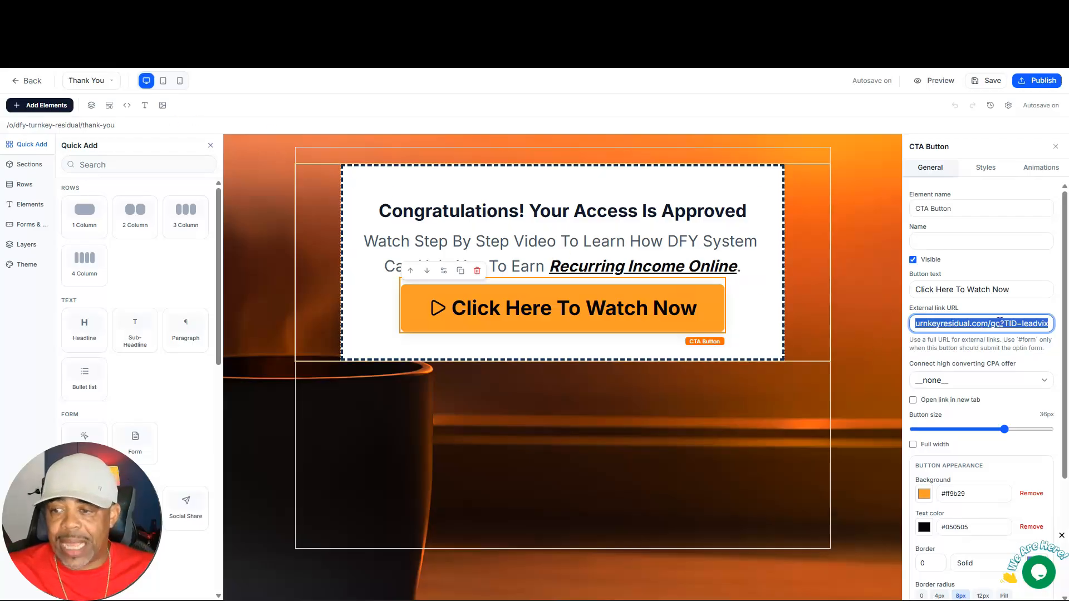
left_click(926, 356)
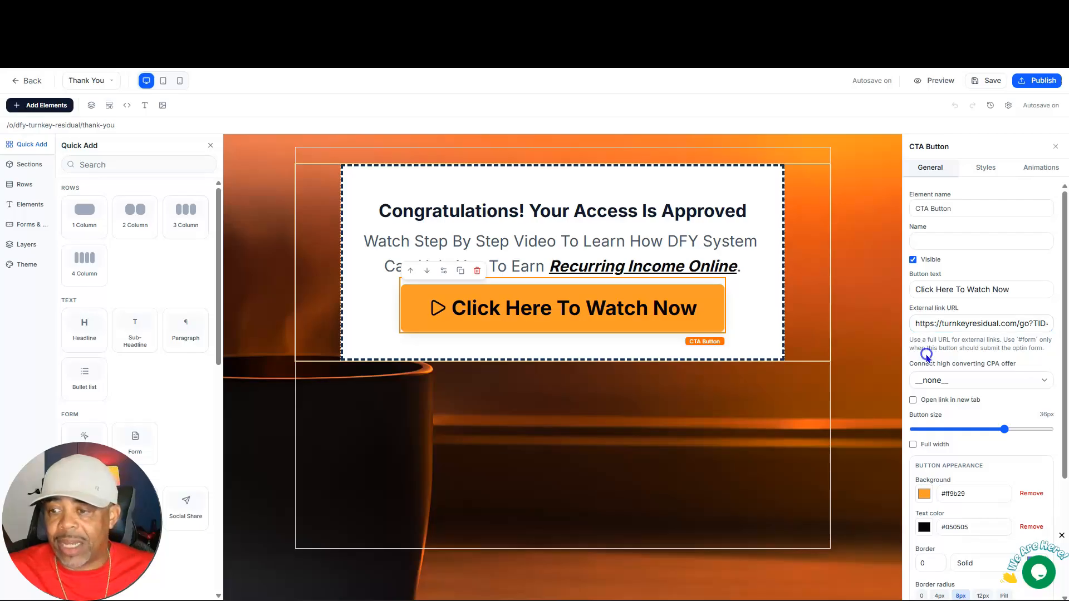
- Look through the high converting CPA offers that can be connected to the call-to-action button without choosing one
left_click(1048, 386)
scroll(984, 419, "down", 3)
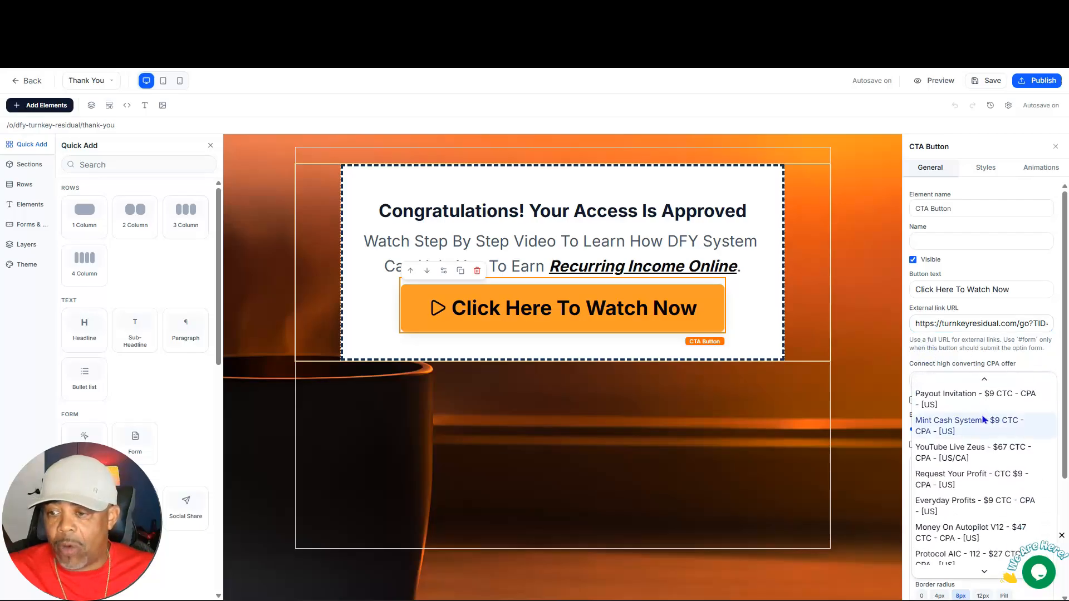
scroll(983, 419, "up", 5)
left_click(1025, 344)
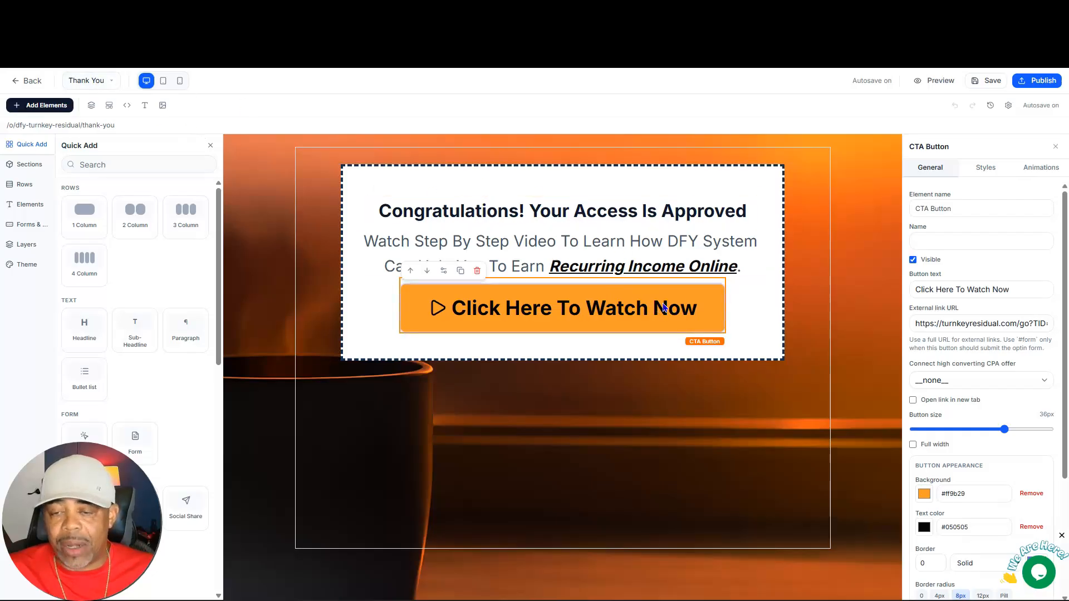
- Save the Thank You page, publish it with the default domain and return to the funnel's overview
left_click(989, 84)
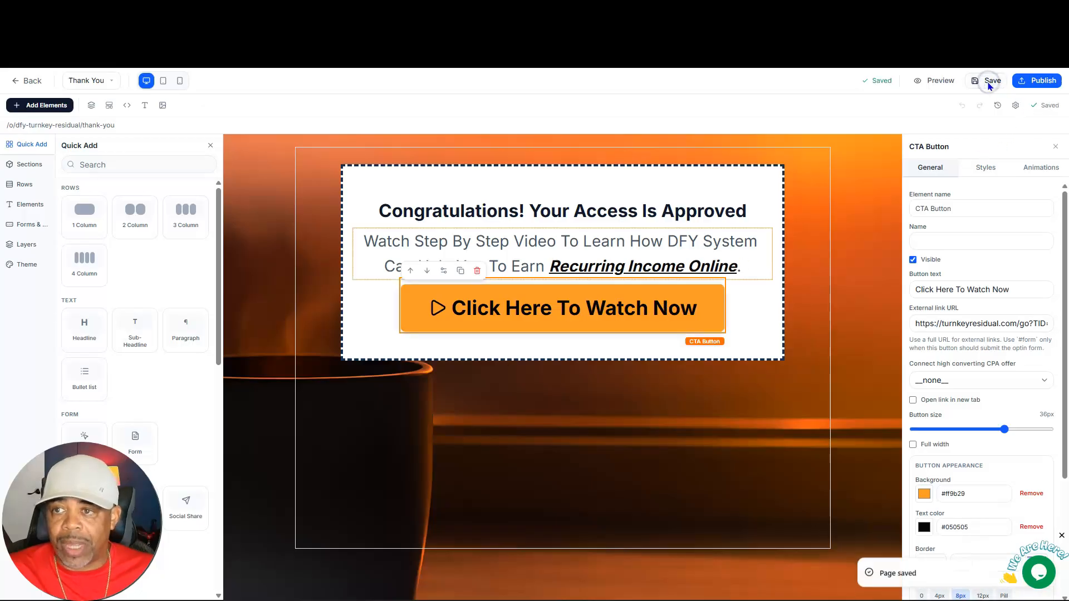
left_click(1043, 83)
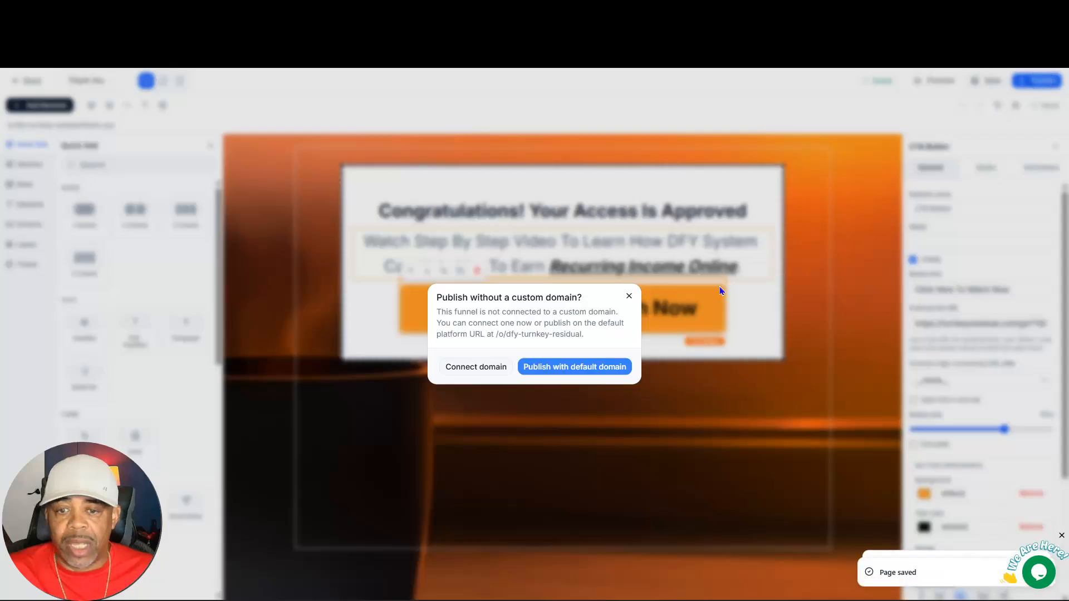
left_click(592, 370)
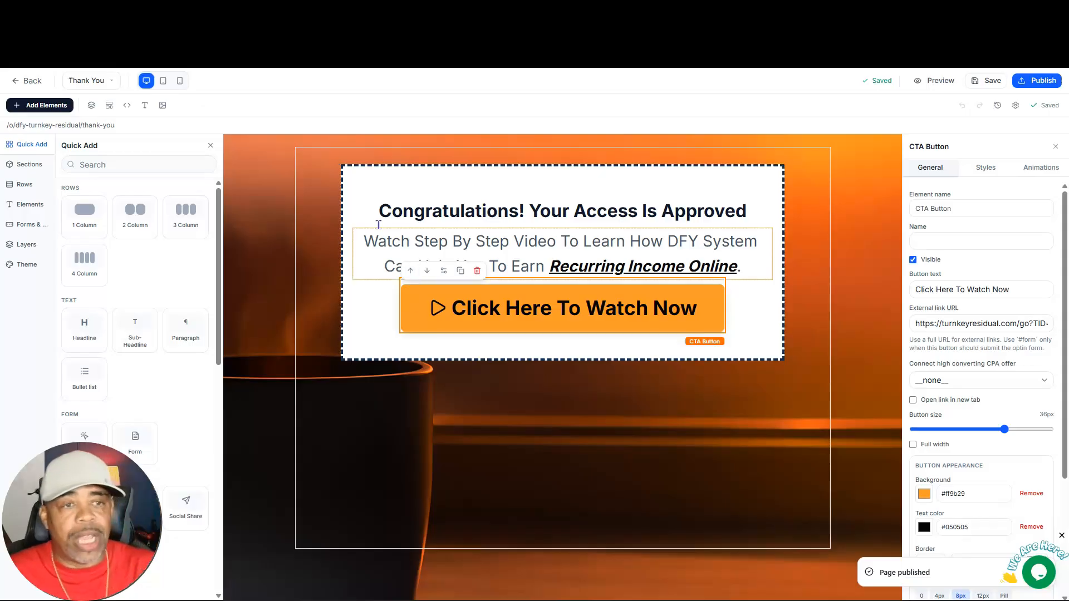
left_click(32, 82)
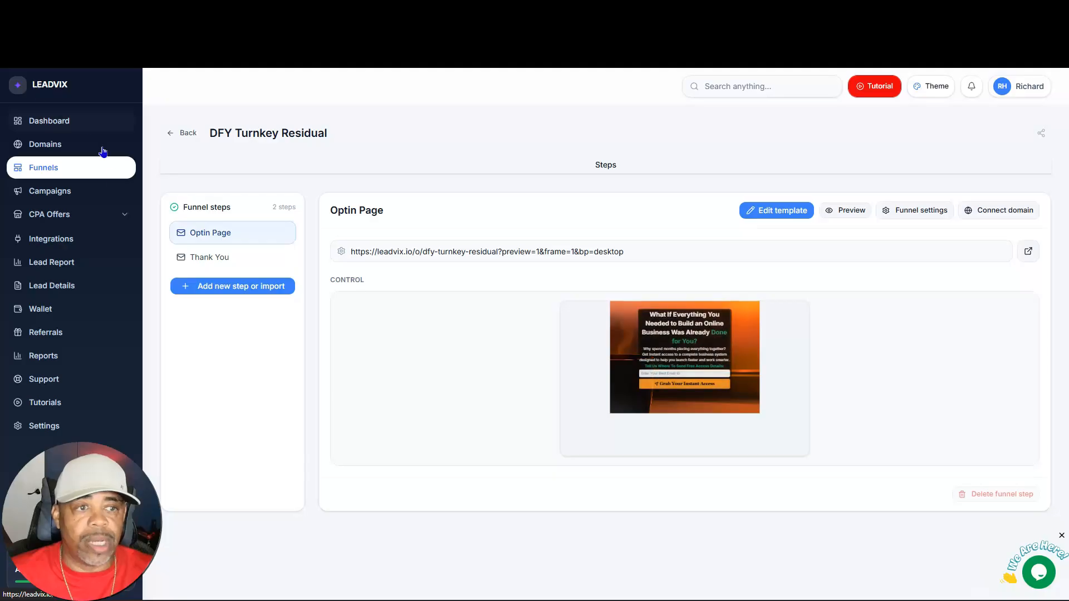
- Open the DFY Turnkey System campaign's details and review its budget, publisher, targeting and destination URL settings
left_click(63, 193)
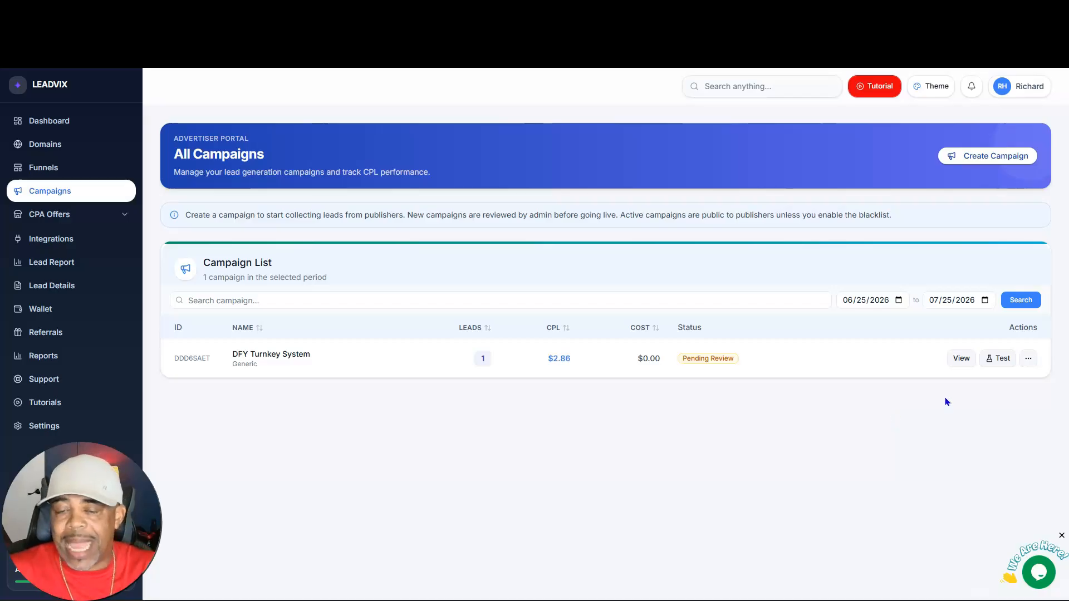
left_click(962, 360)
scroll(374, 371, "down", 1)
scroll(374, 372, "down", 3)
scroll(382, 354, "up", 1)
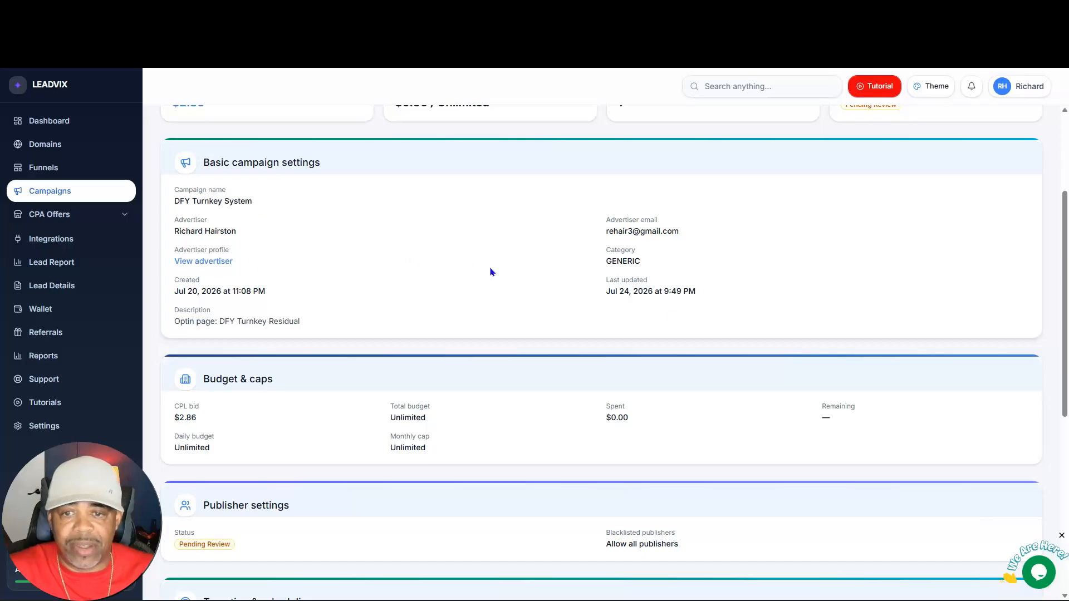
scroll(377, 305, "down", 4)
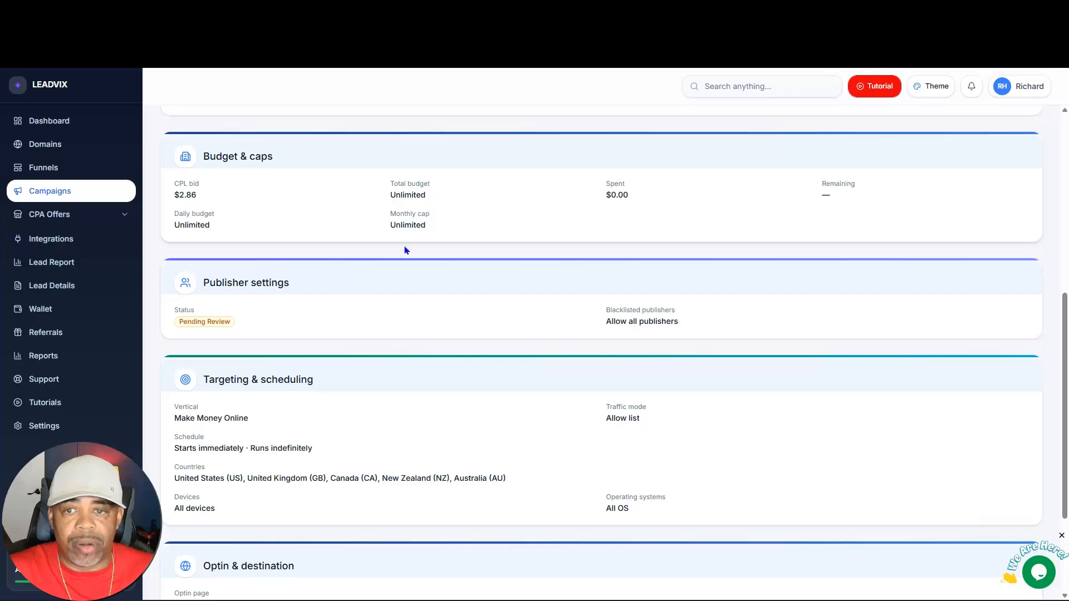
scroll(613, 245, "down", 2)
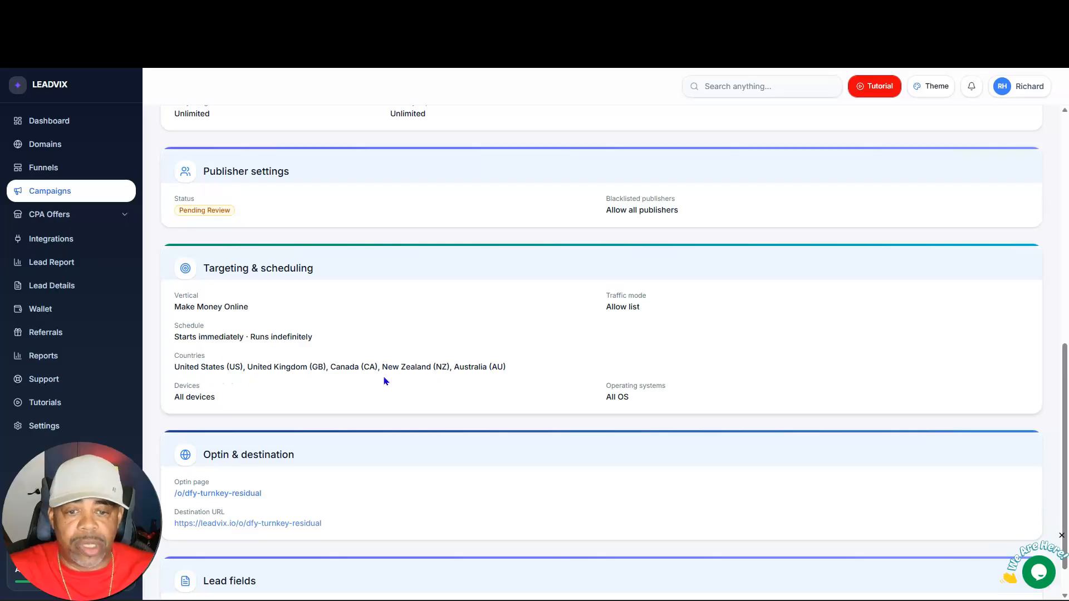
scroll(509, 367, "down", 1)
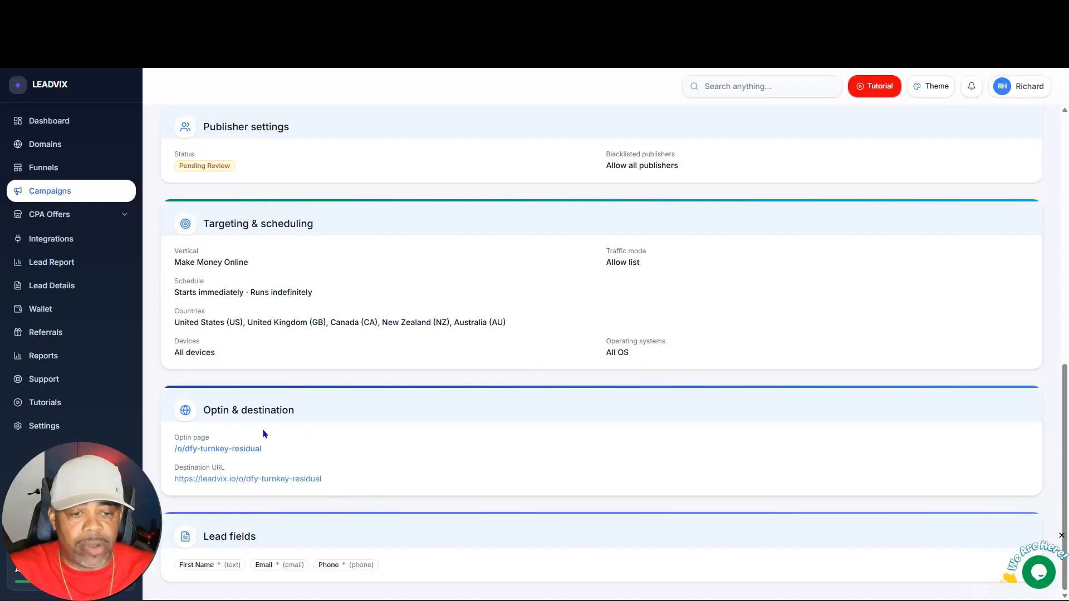
left_click_drag(337, 480, 173, 484)
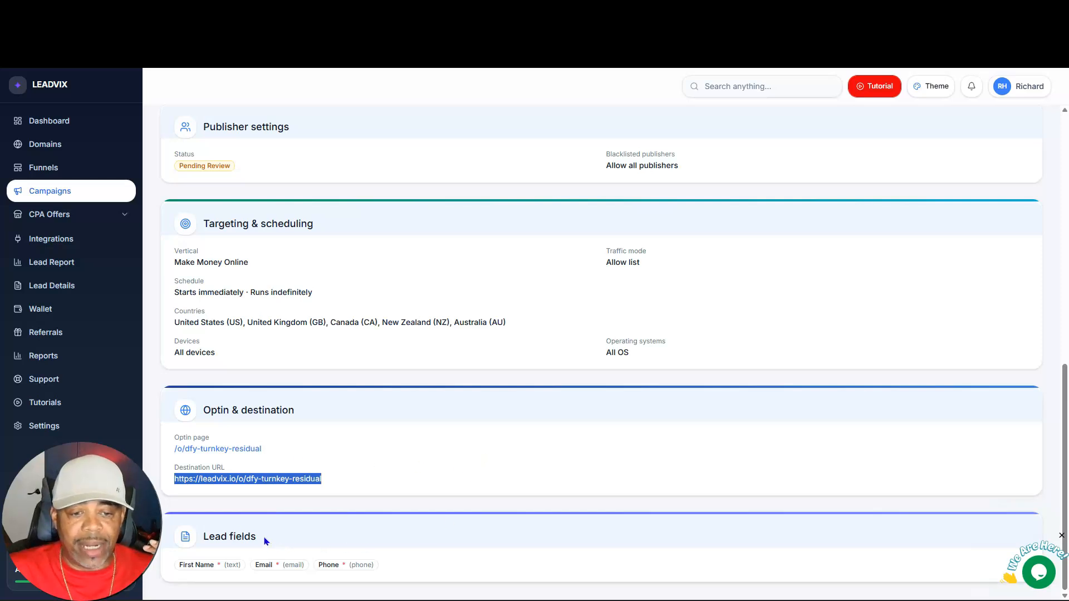
- Open the DFY Turnkey System campaign for editing and review its basic settings, live preview and bid recommendations
scroll(688, 526, "up", 15)
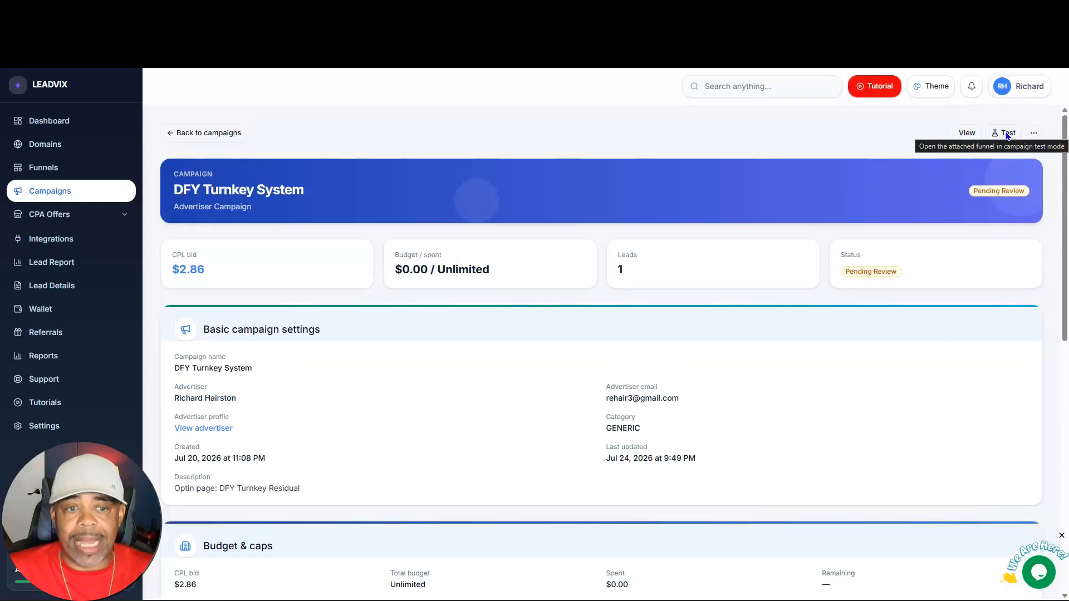
left_click(1034, 134)
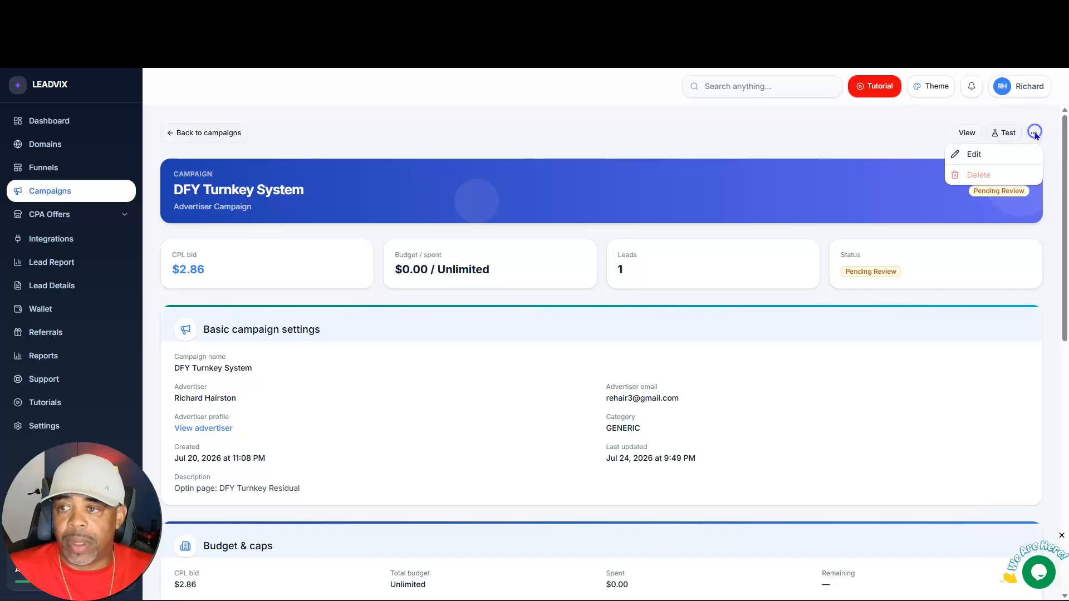
left_click(975, 156)
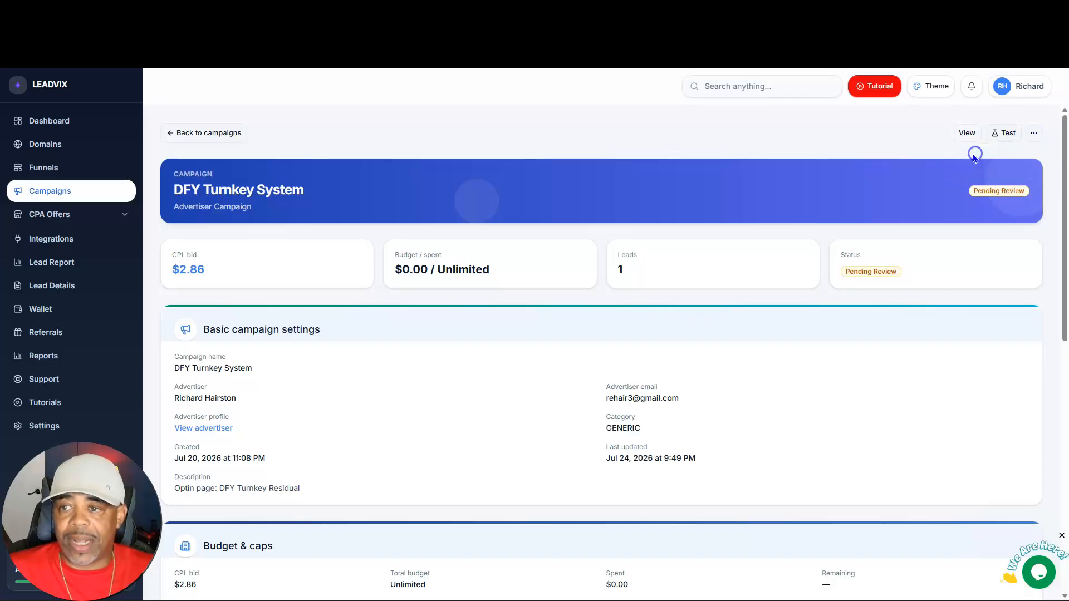
scroll(399, 283, "down", 2)
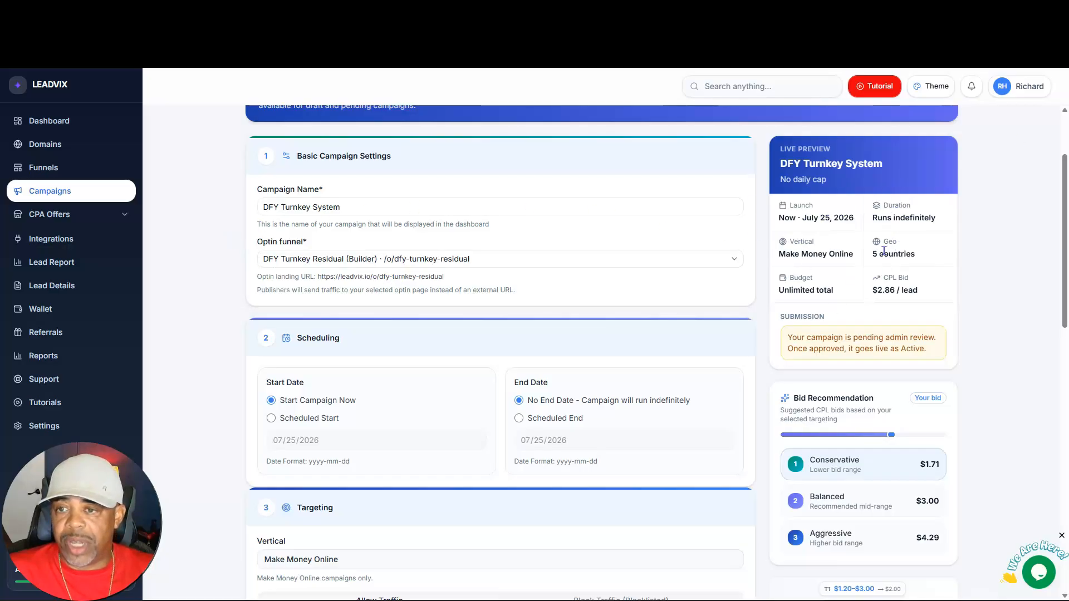
scroll(874, 253, "down", 2)
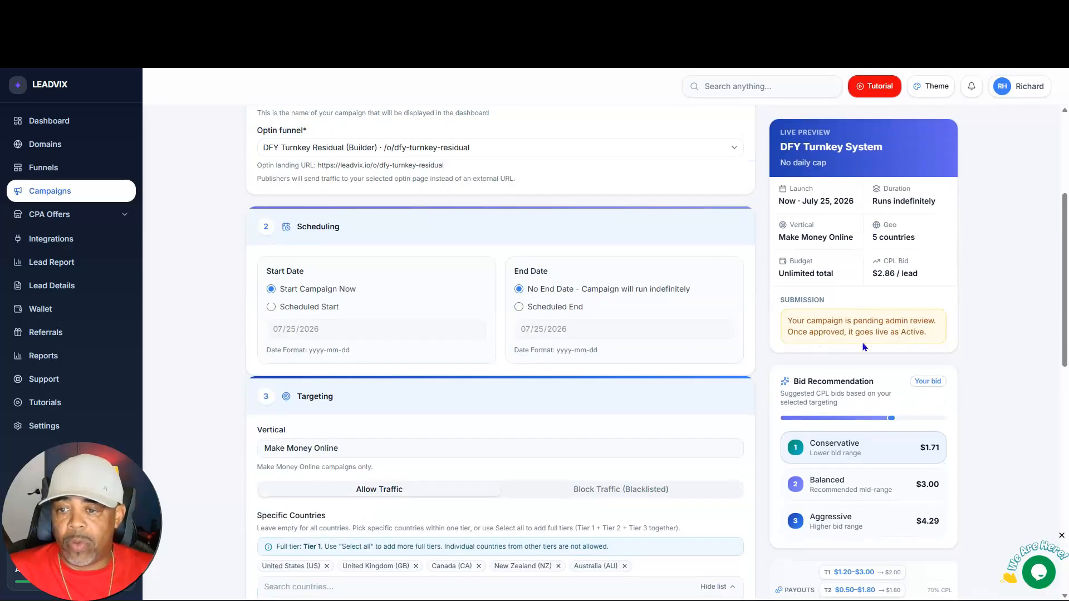
scroll(362, 273, "up", 3)
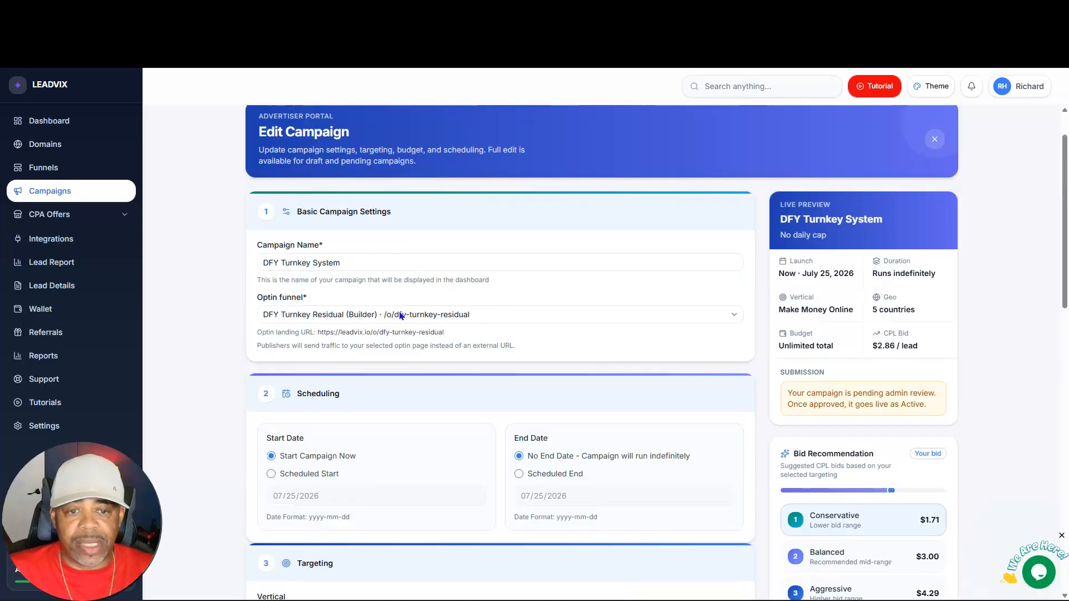
- Review the campaign's scheduling, country tier and device targeting, and check the blacklisted publishers options without changing them
scroll(279, 329, "down", 5)
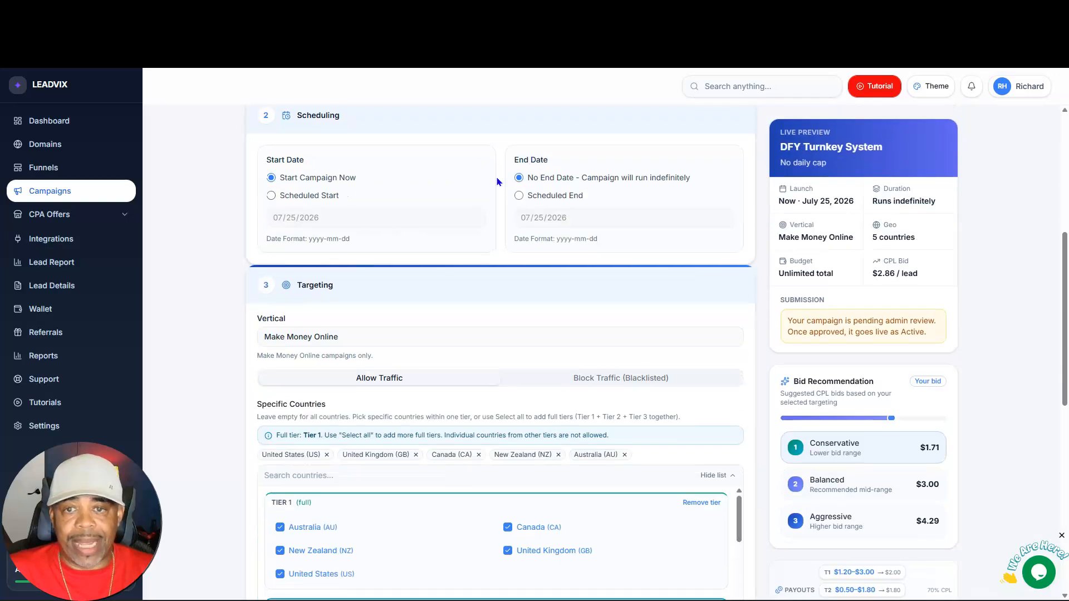
scroll(291, 240, "down", 3)
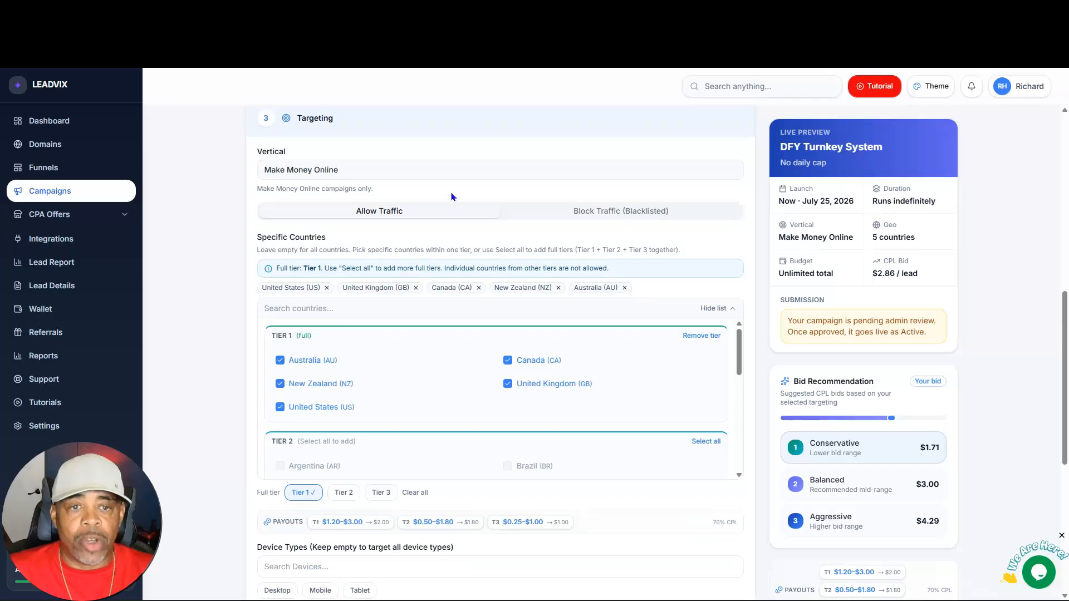
scroll(233, 221, "down", 1)
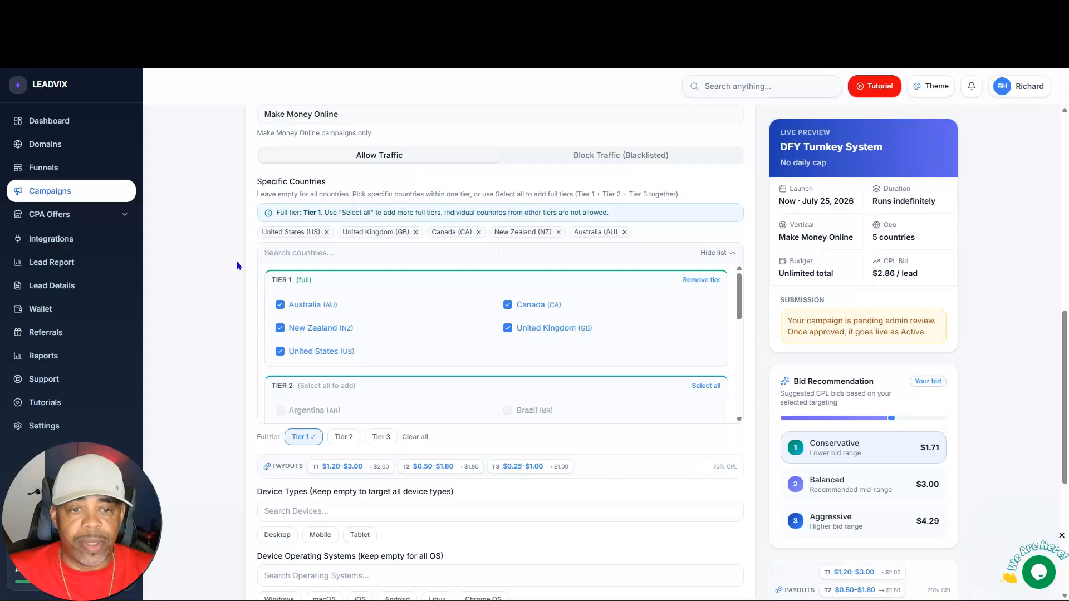
scroll(239, 267, "down", 3)
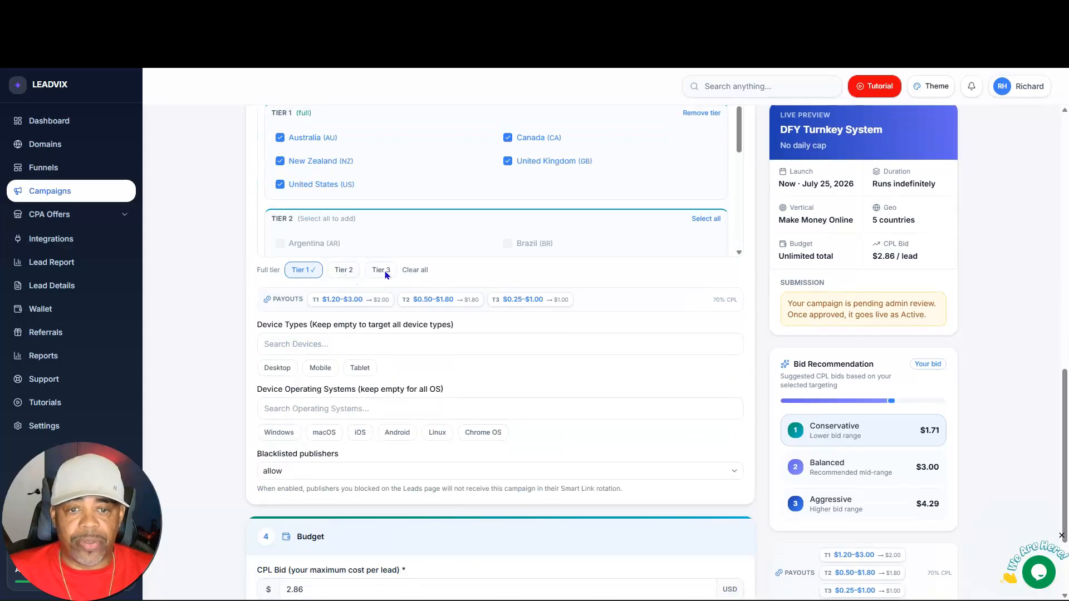
scroll(243, 243, "down", 2)
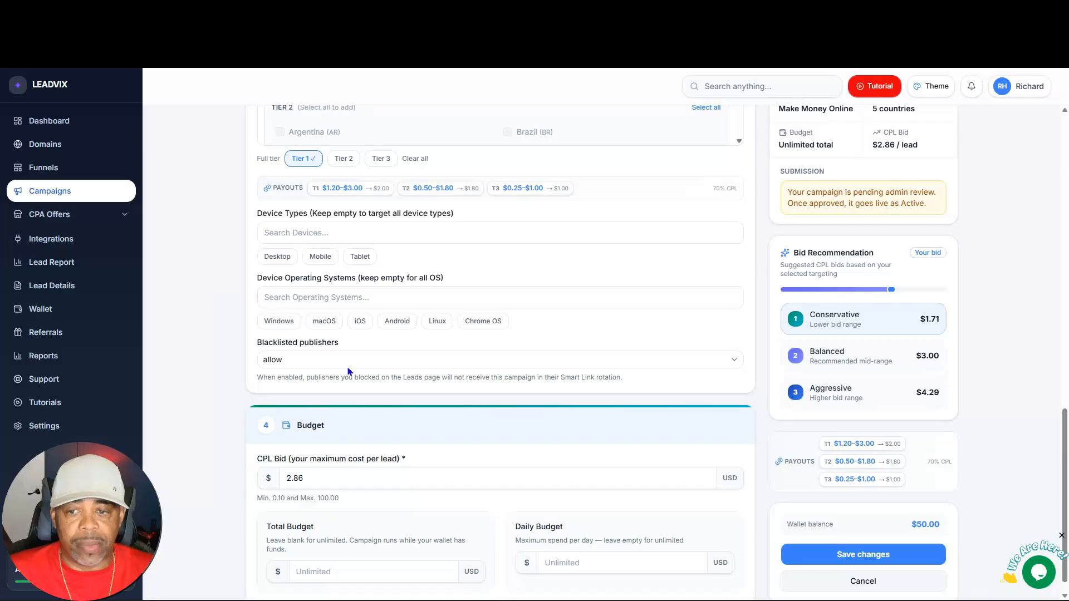
left_click(732, 363)
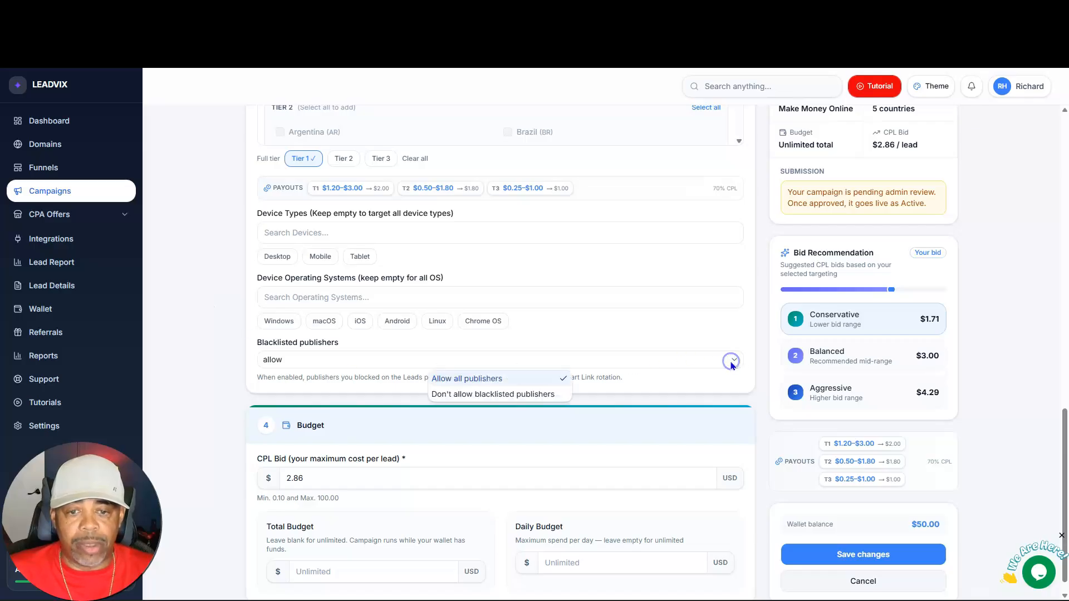
left_click(226, 352)
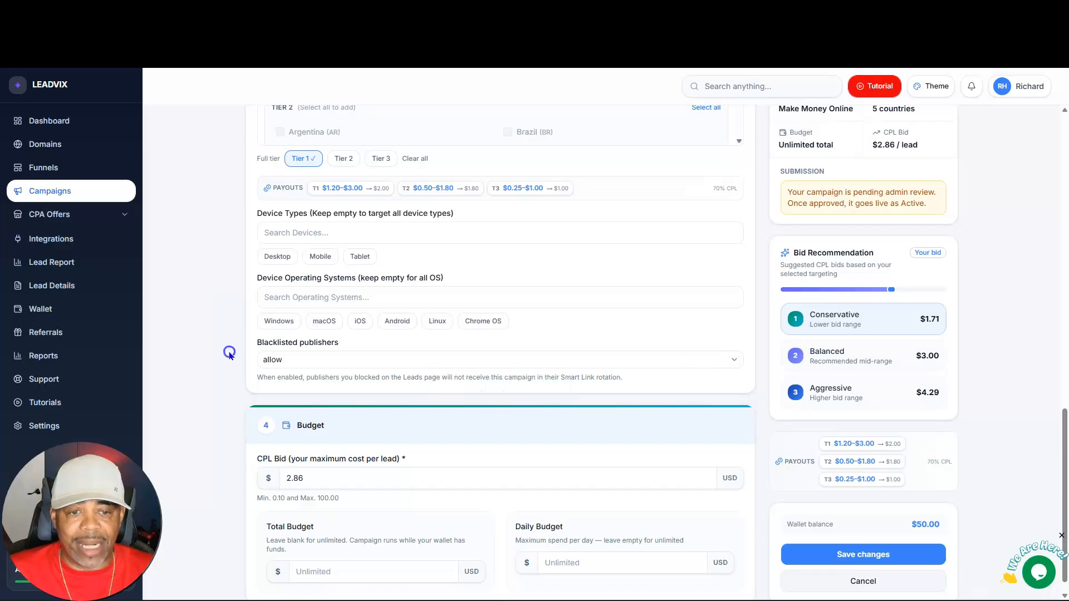
- Set the campaign's CPL bid to 3.00 USD, save the changes and return to the campaign list
scroll(229, 356, "down", 1)
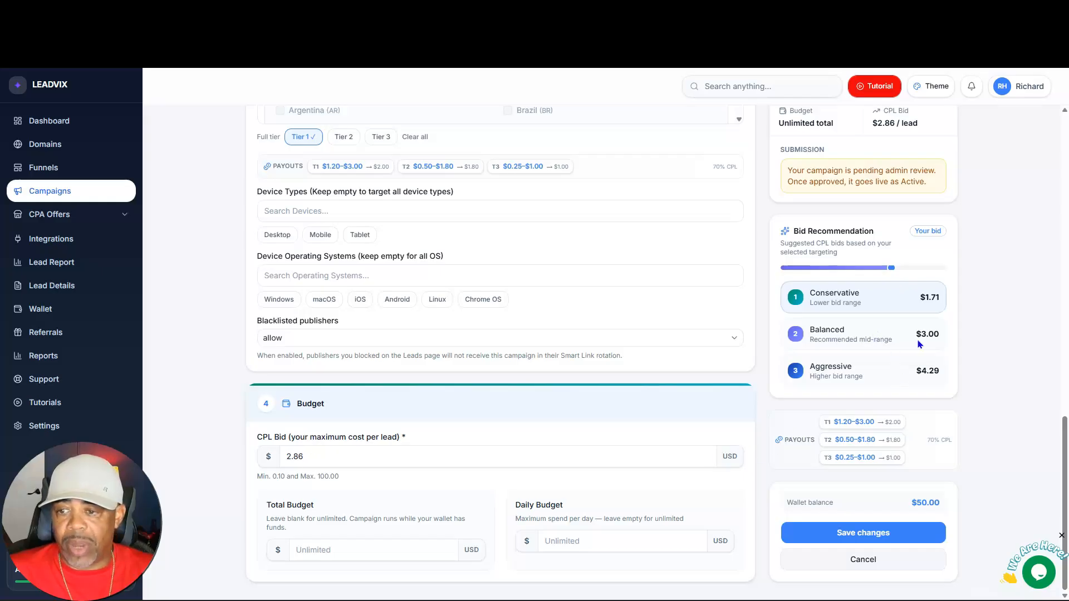
triple_click(321, 458)
type("3.00")
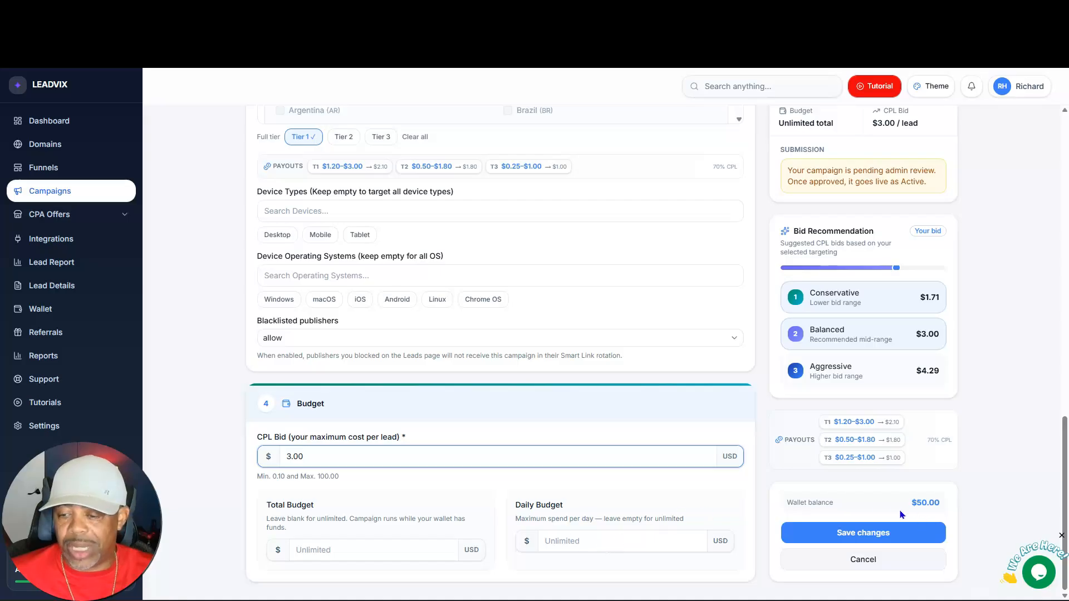
left_click(867, 536)
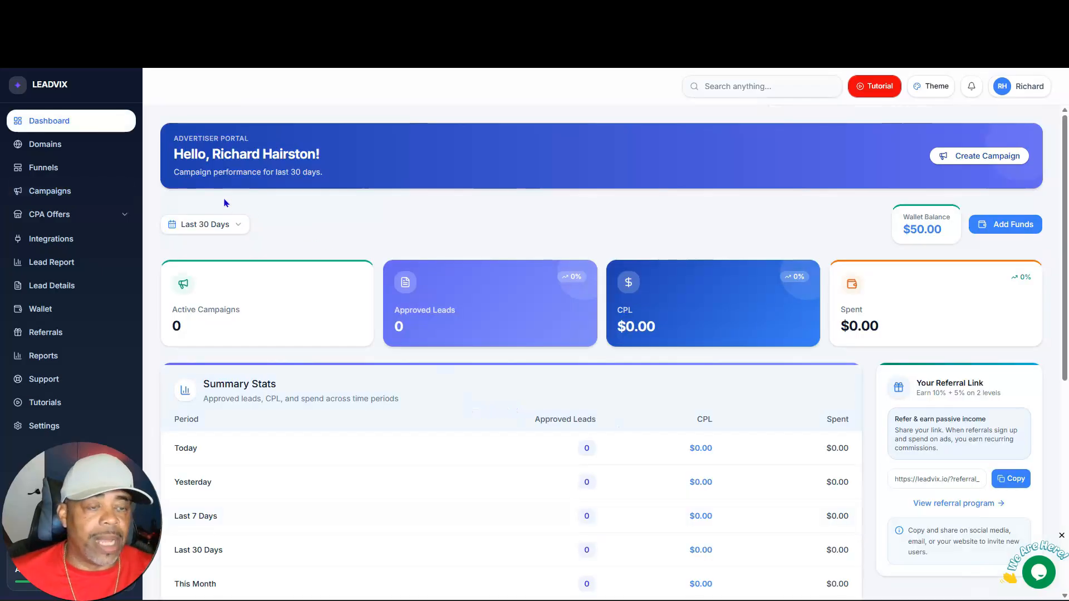
left_click(65, 191)
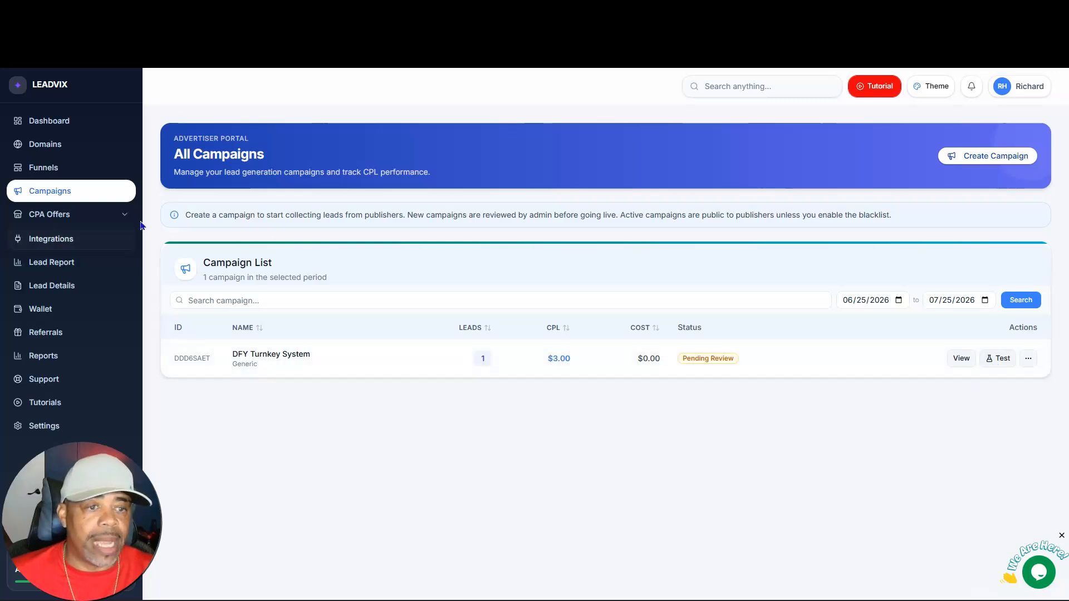
- Browse the available CPA offers in the Offer Marketplace, and collapse the CPA Offers section
left_click(50, 215)
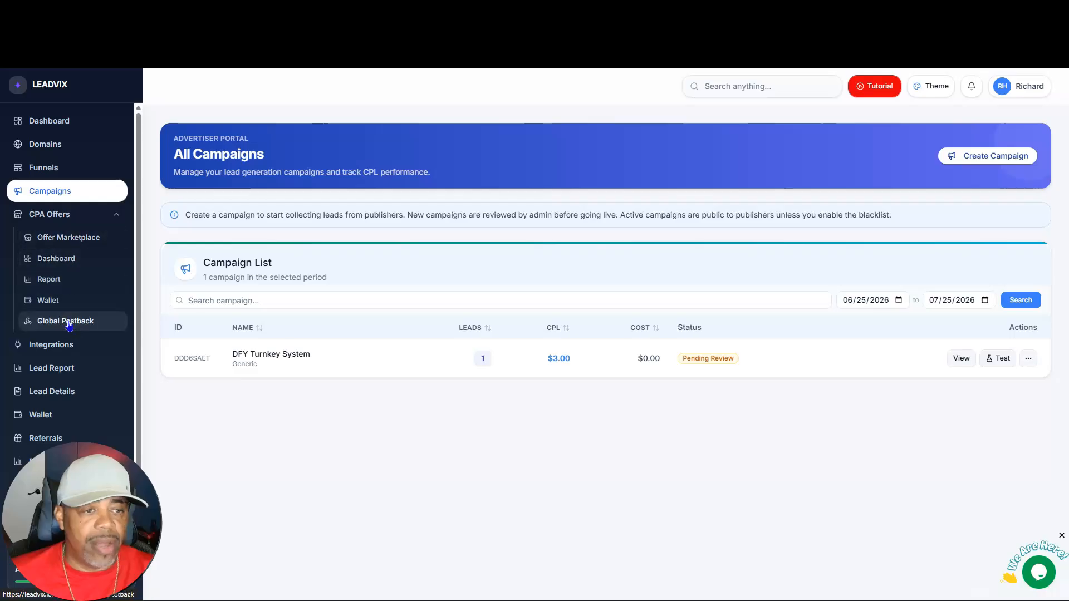
left_click(83, 238)
scroll(529, 437, "down", 10)
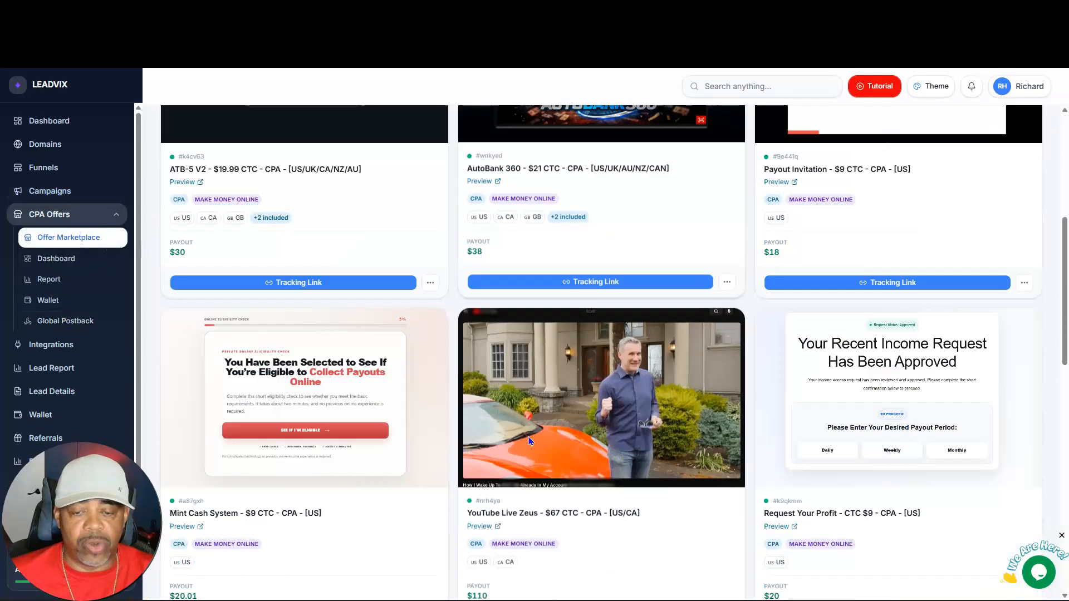
scroll(531, 432, "up", 4)
scroll(531, 432, "up", 6)
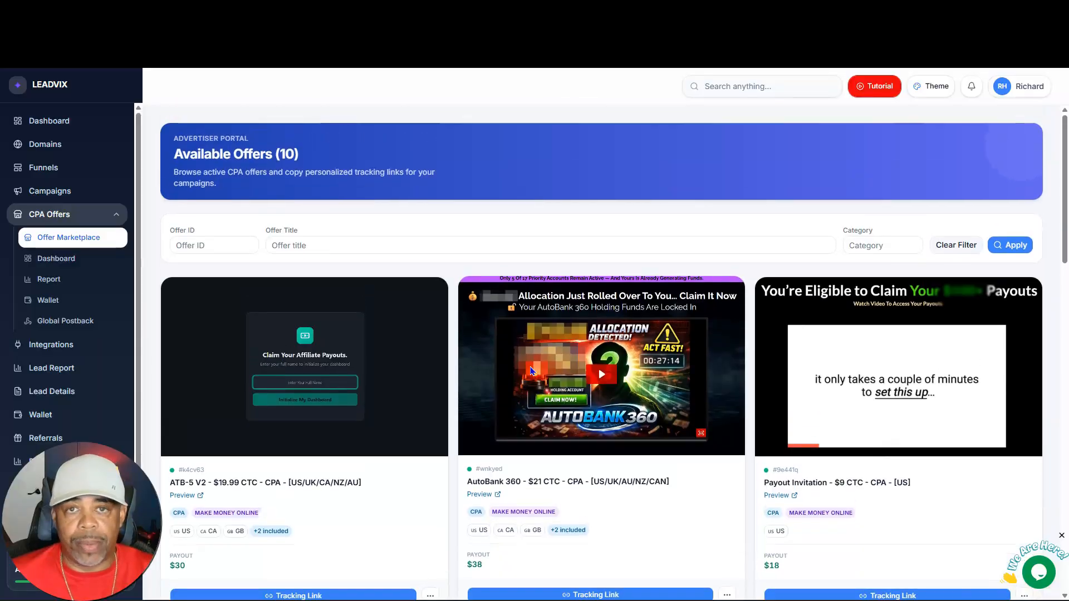
left_click(122, 218)
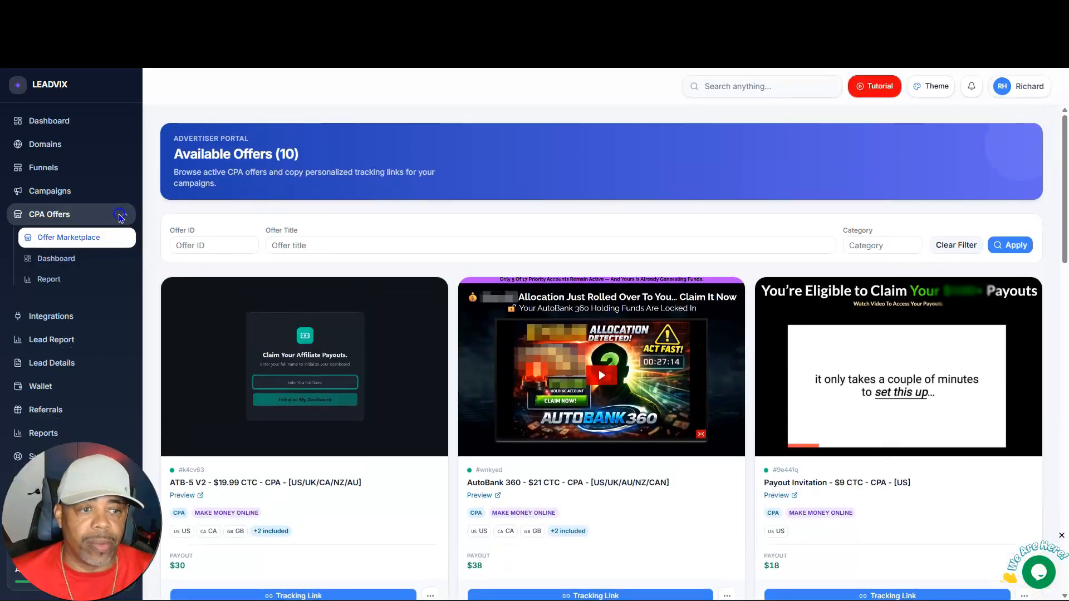
- Look over the Integrations page, revisit the created funnels and check the campaign list
left_click(58, 244)
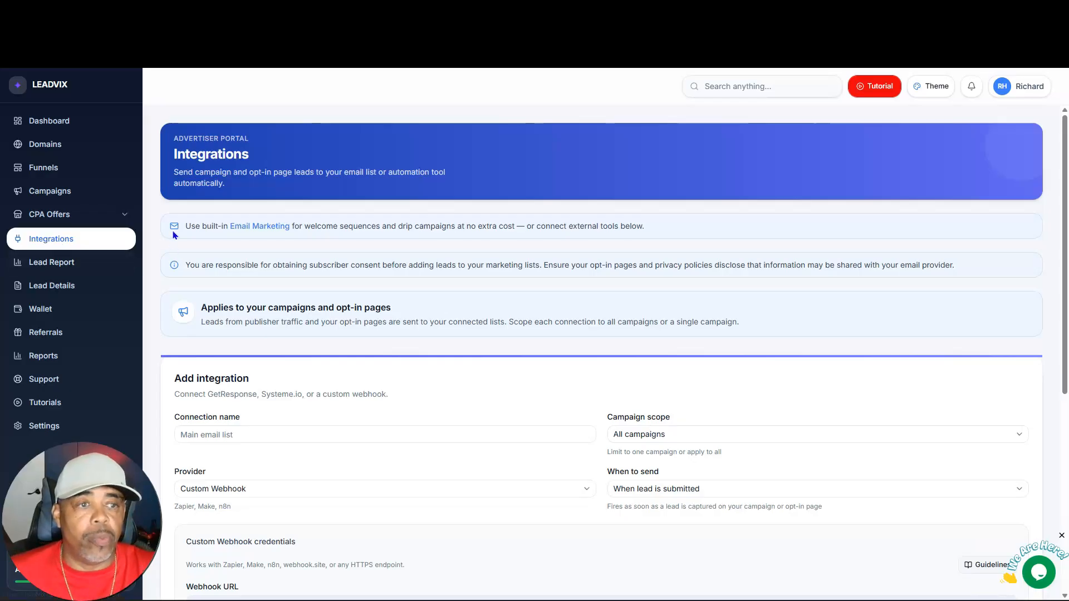
left_click(44, 167)
scroll(396, 329, "down", 8)
scroll(405, 338, "down", 5)
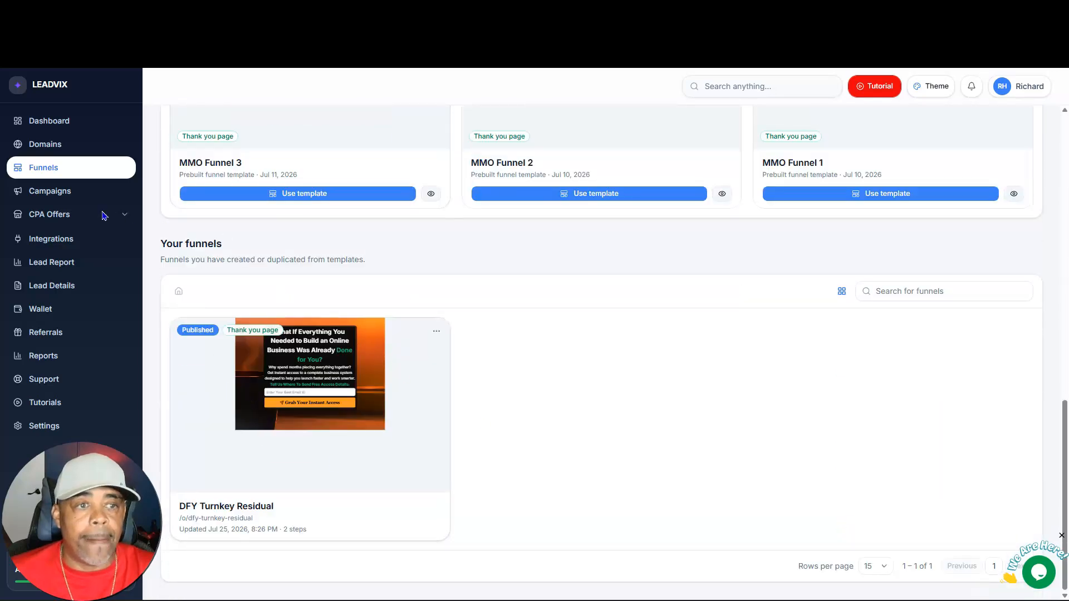
left_click(63, 191)
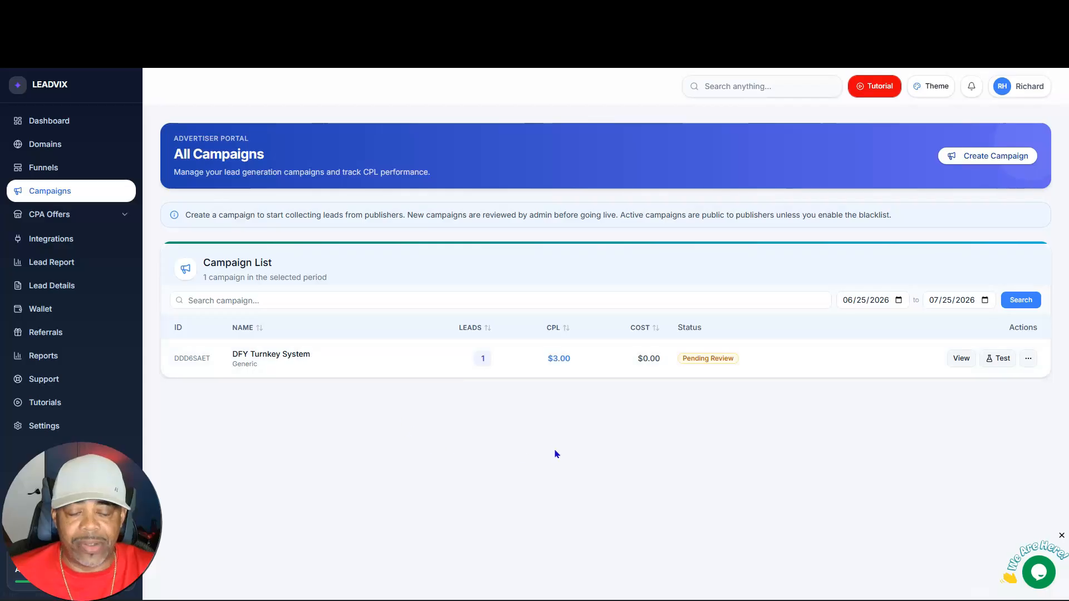
- Start a new integration on the Integrations page, naming the connection HBA and keeping Custom Webhook as the provider
left_click(61, 240)
scroll(226, 334, "down", 5)
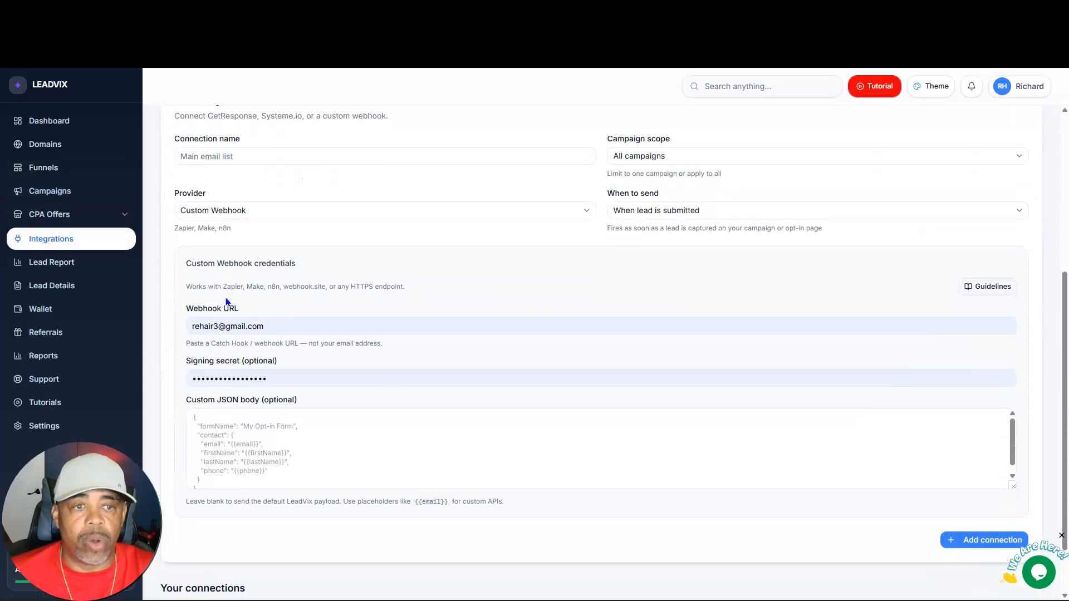
scroll(271, 204, "up", 2)
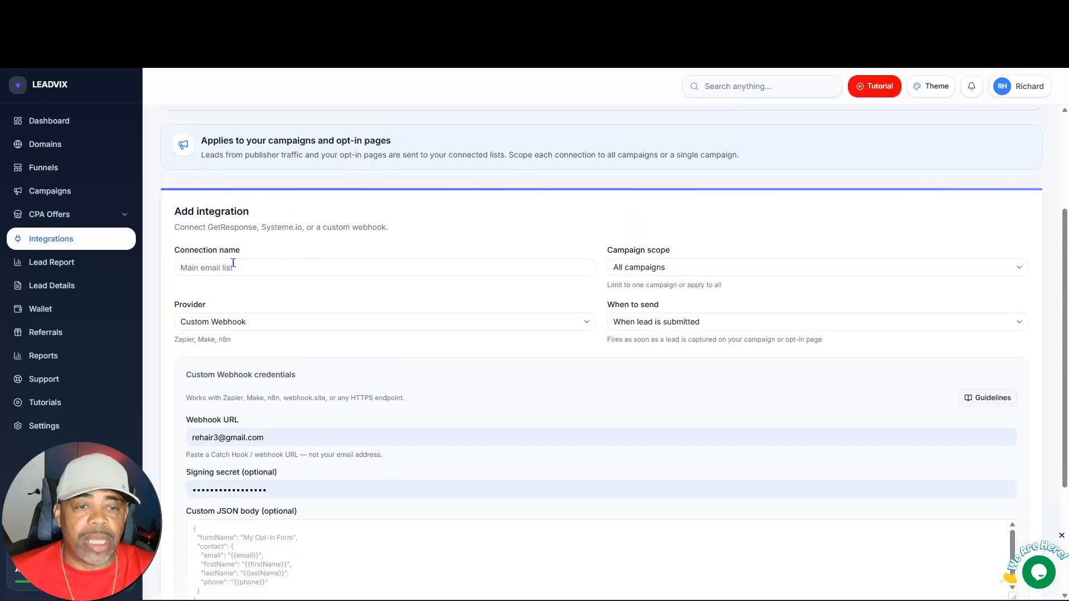
left_click(241, 265)
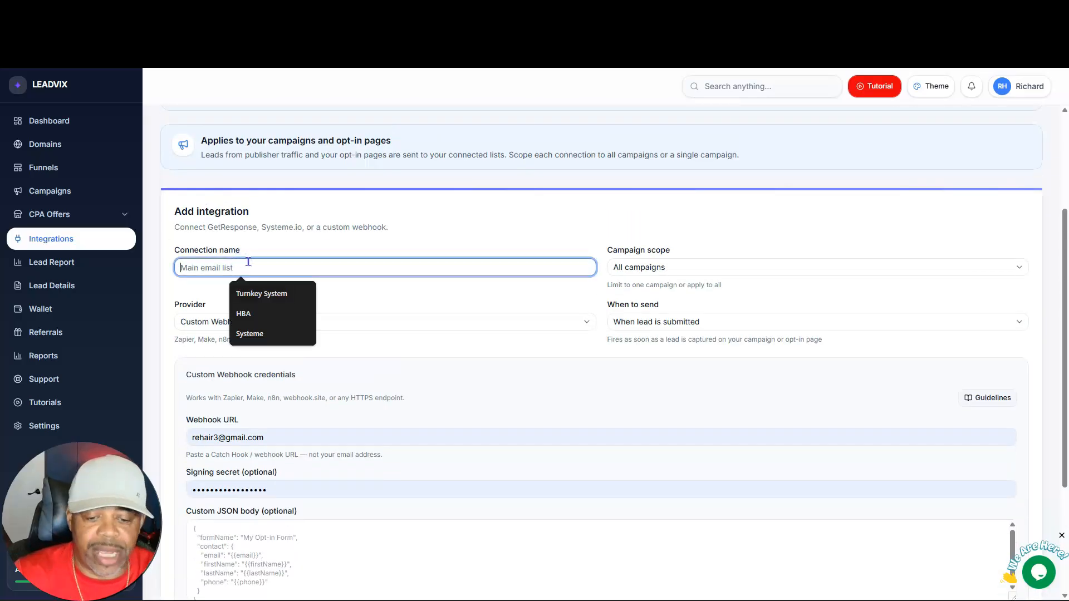
type("HBA")
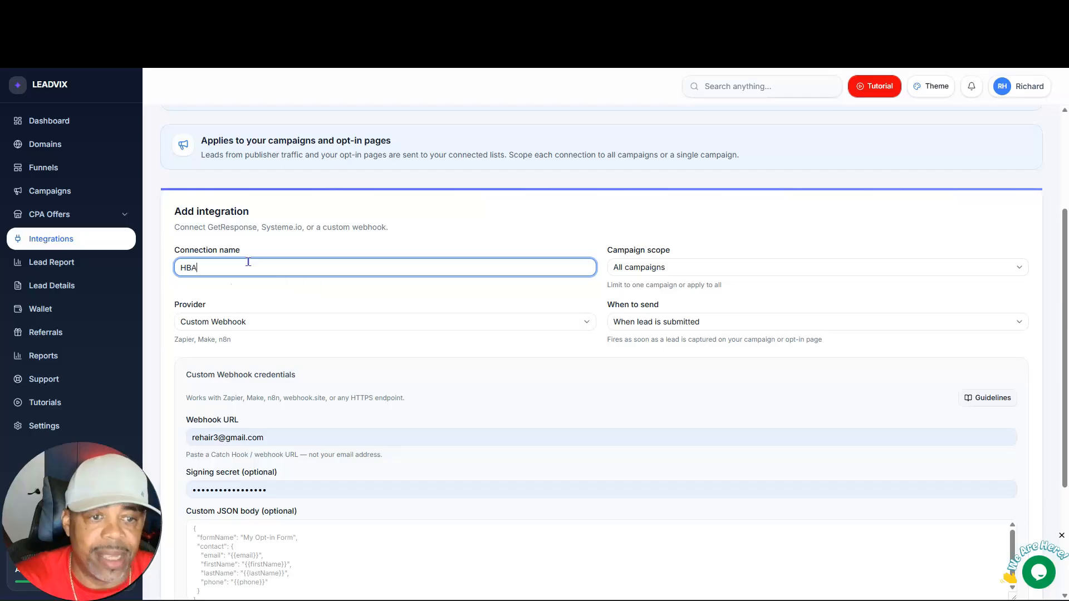
left_click(588, 323)
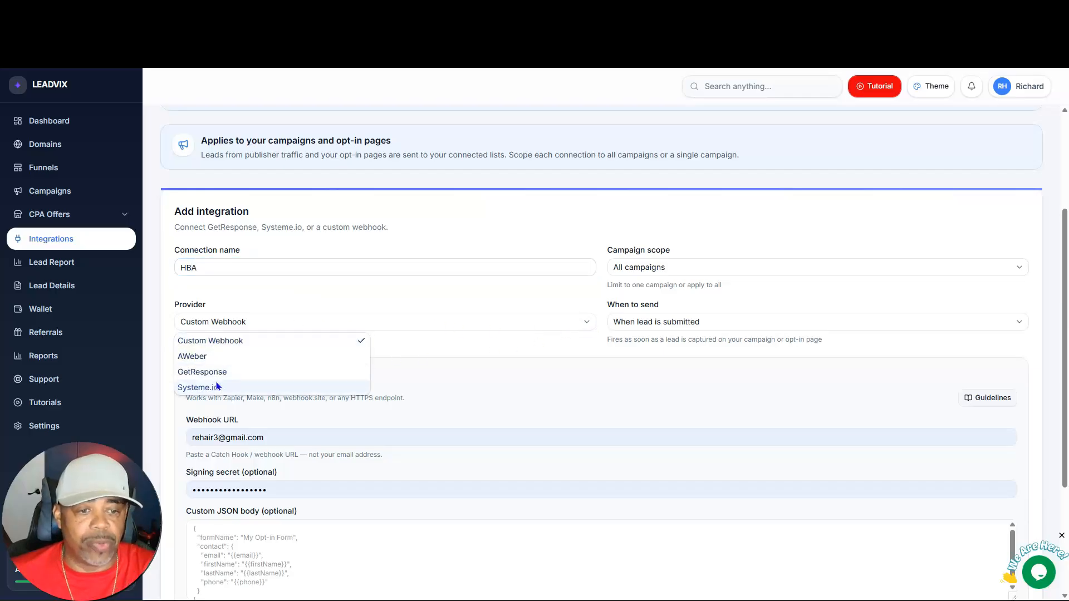
left_click(401, 348)
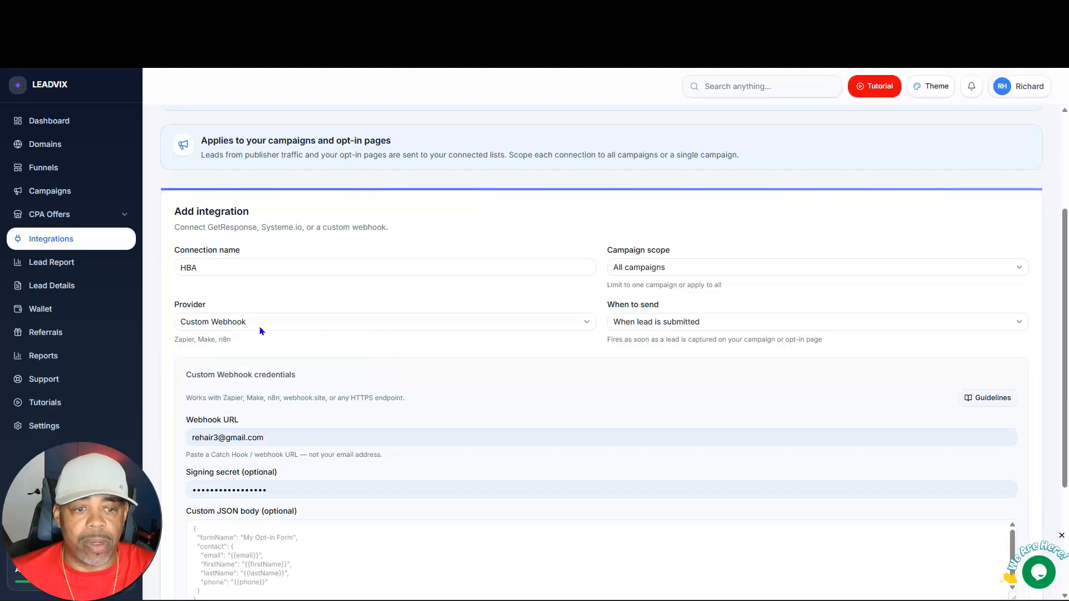
scroll(260, 331, "down", 3)
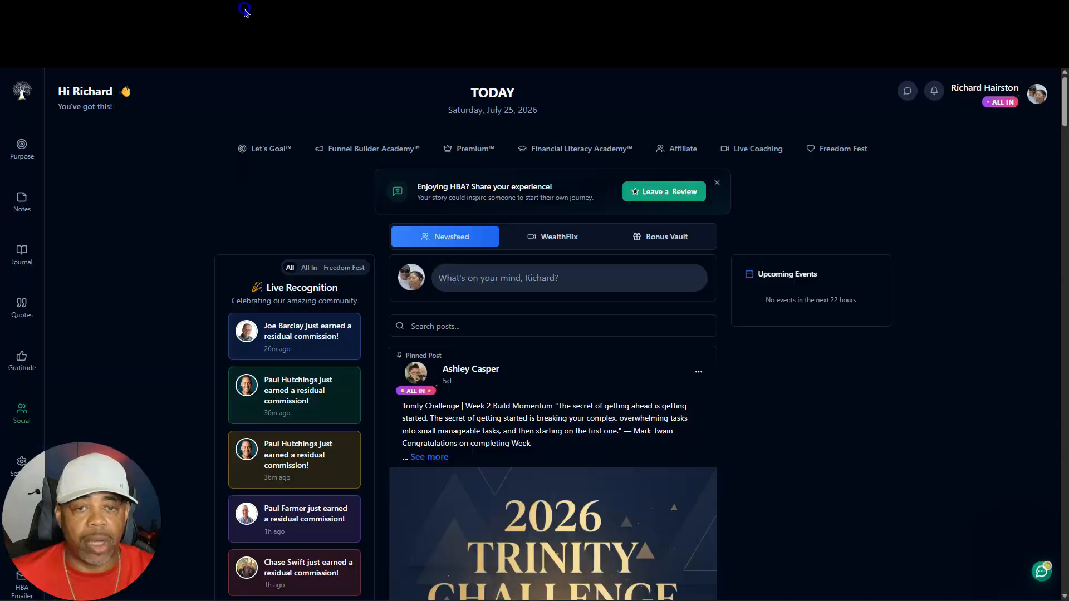
- Switch to the Home Business Academy site and open the webhook connections of the HBA Emailer
left_click(245, 7)
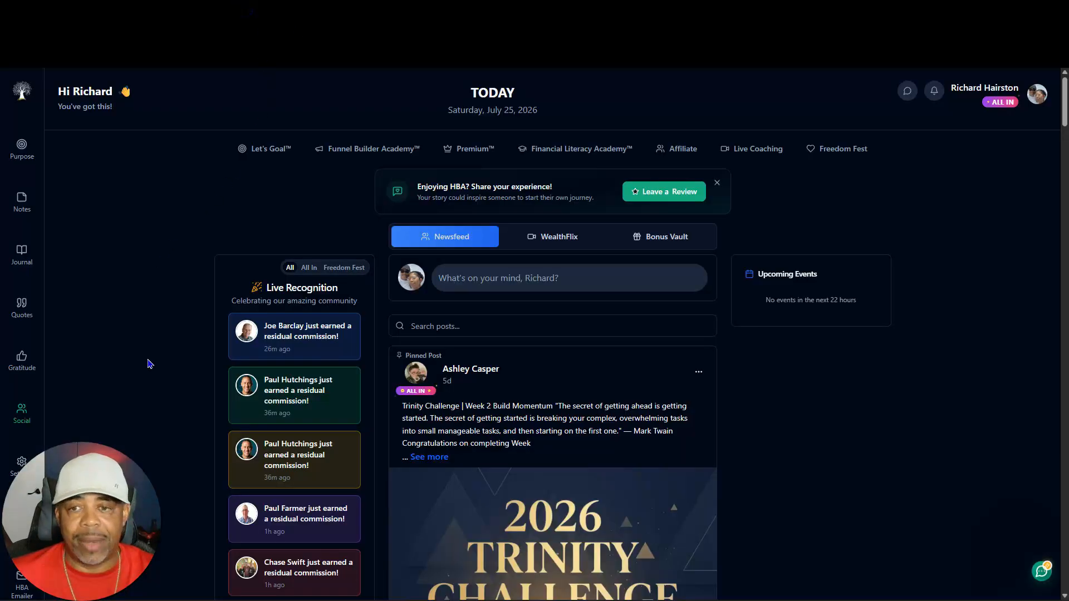
scroll(126, 313, "down", 5)
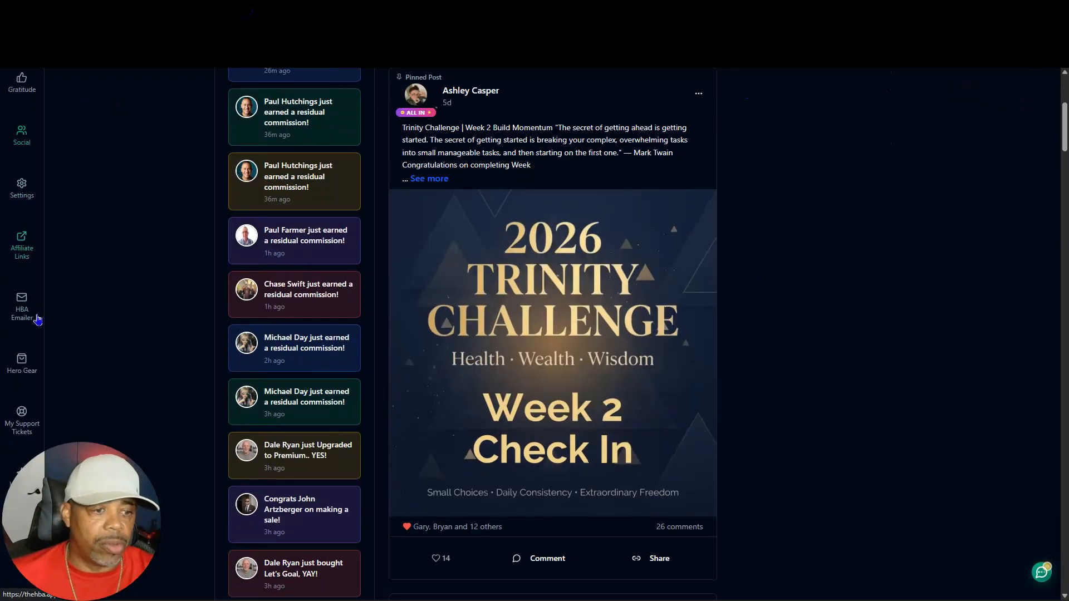
left_click(22, 303)
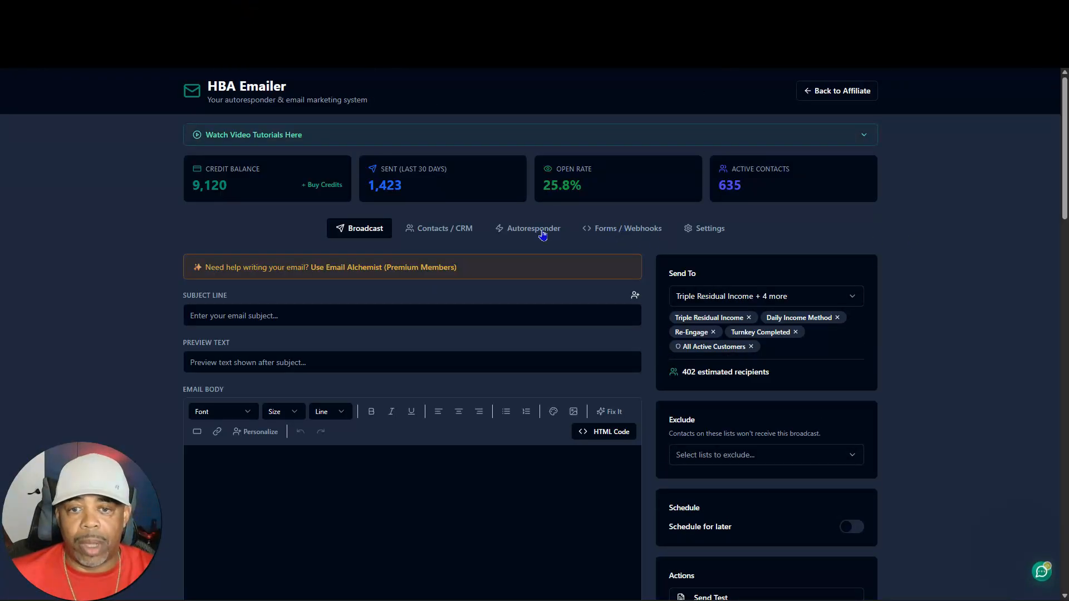
left_click(630, 235)
scroll(548, 303, "down", 8)
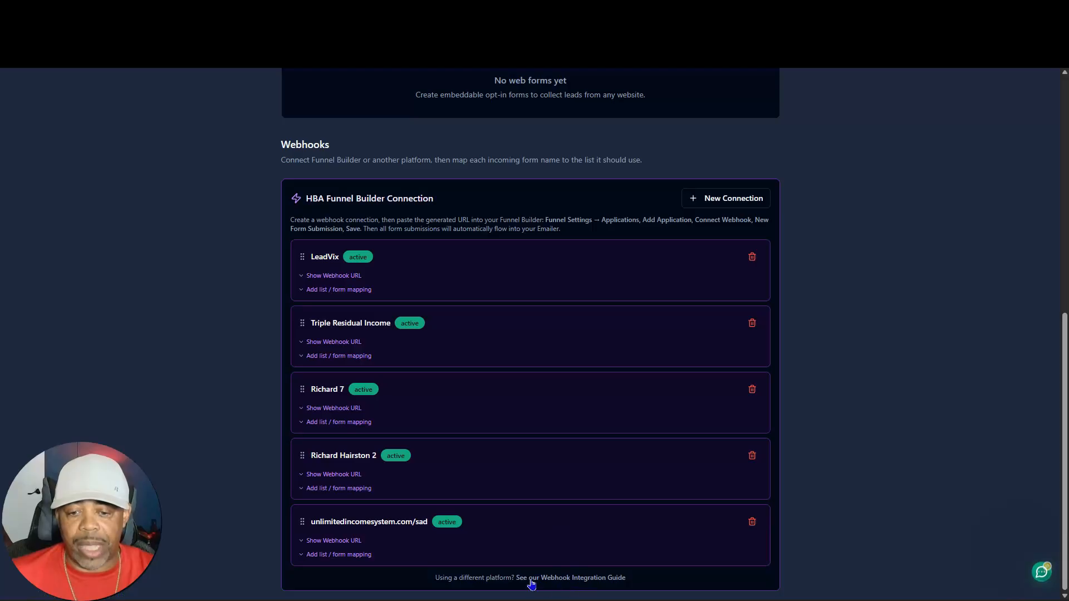
- Open the Webhook Integration Guide in a new tab and read its mapping steps, payload format, field reference and common gotchas
right_click(583, 585)
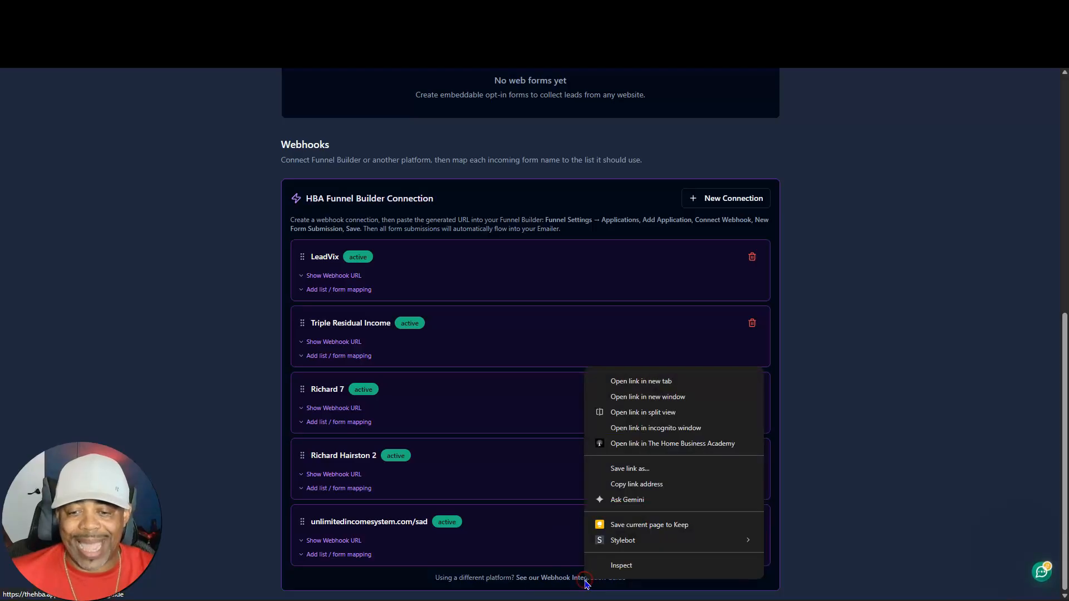
left_click(639, 383)
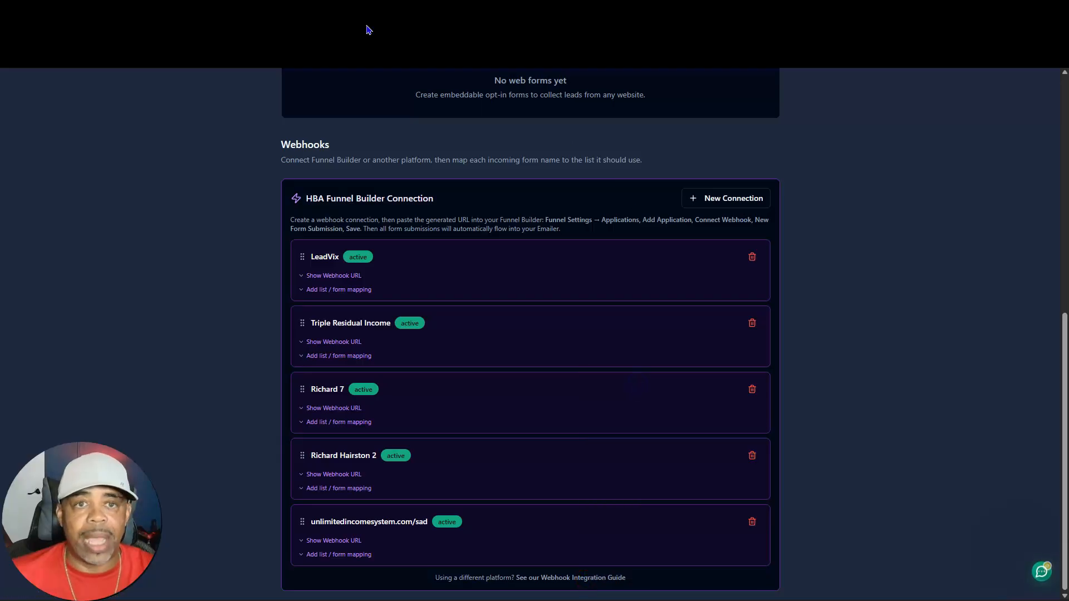
left_click(360, 9)
scroll(462, 256, "down", 12)
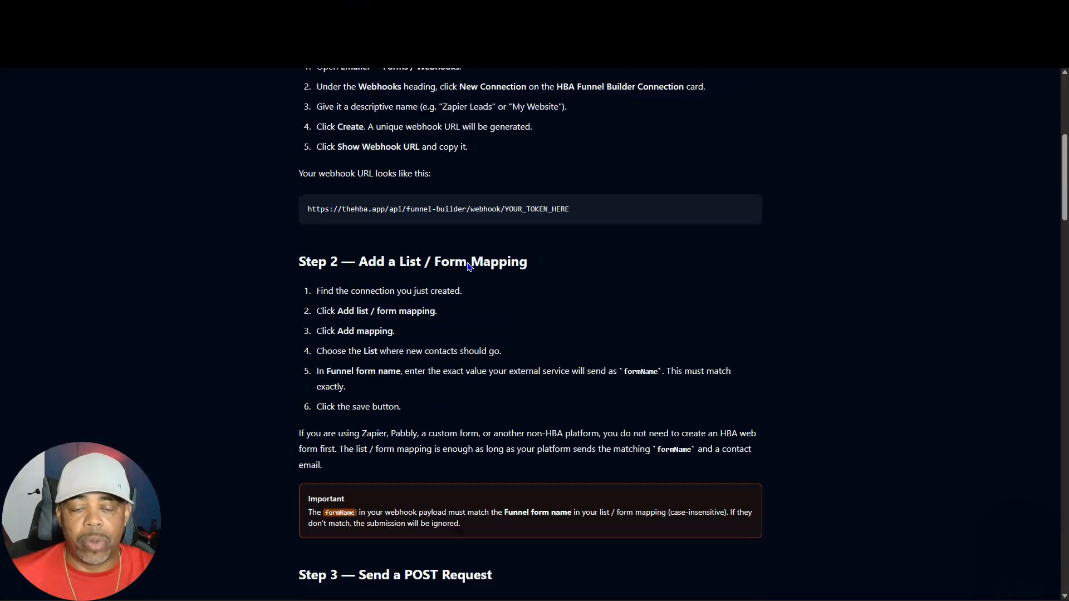
scroll(471, 273, "down", 5)
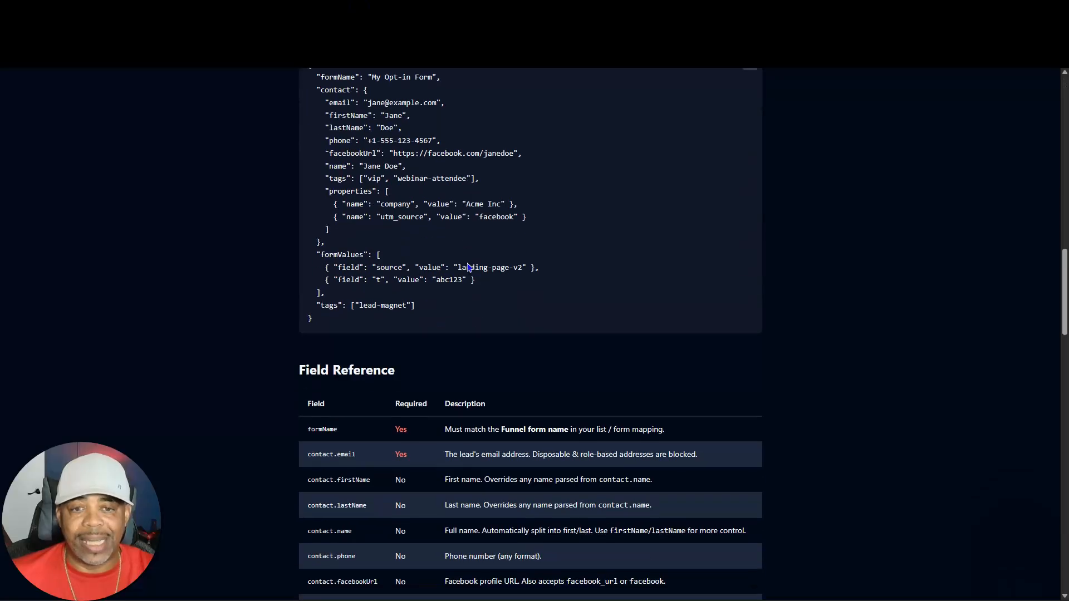
scroll(501, 290, "up", 4)
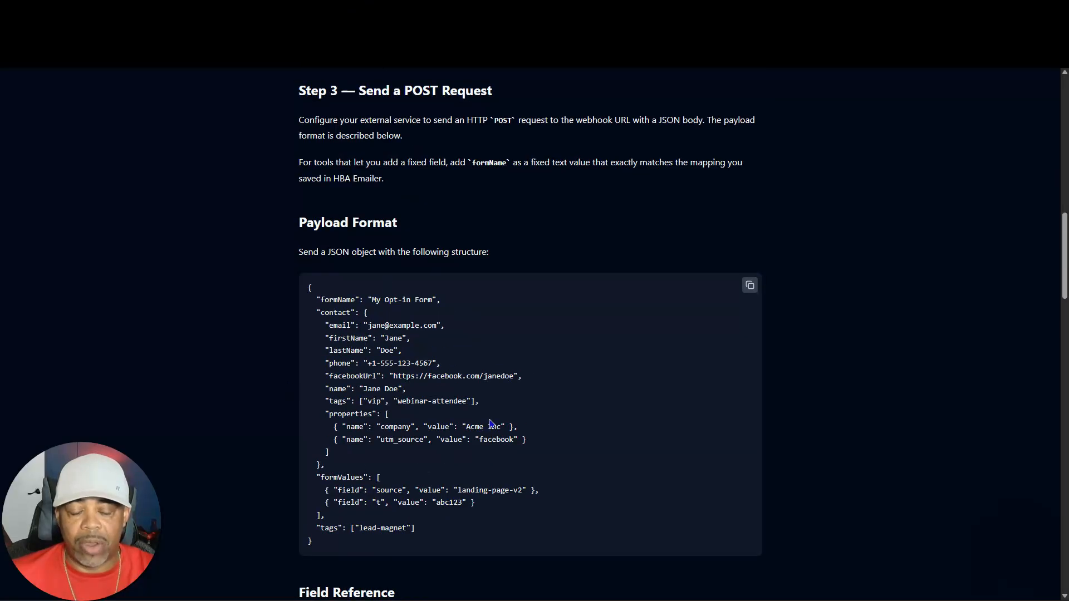
scroll(491, 423, "down", 5)
scroll(490, 424, "down", 2)
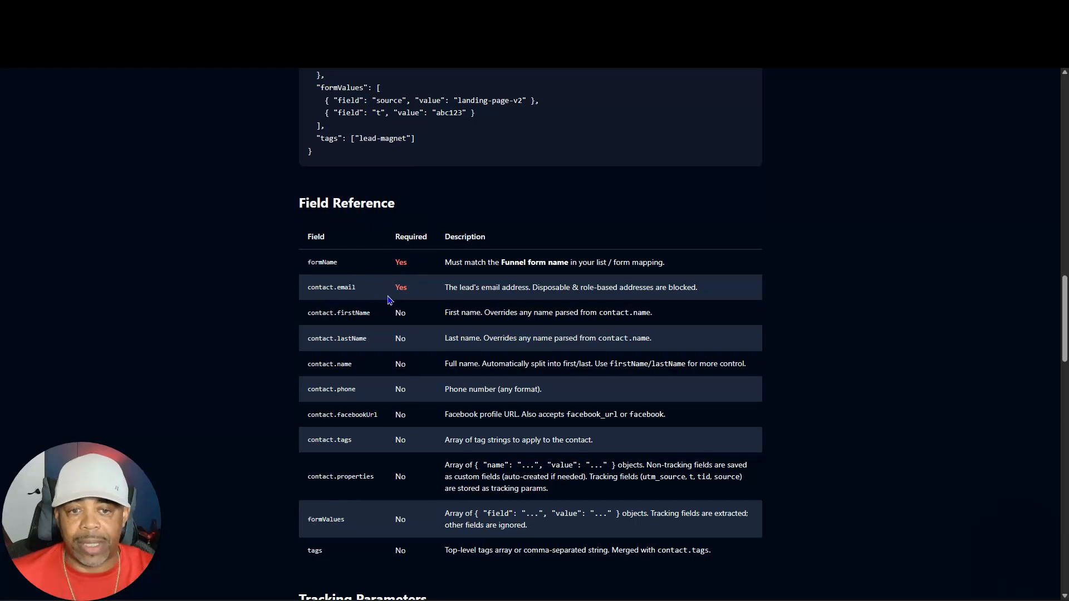
scroll(406, 385, "down", 10)
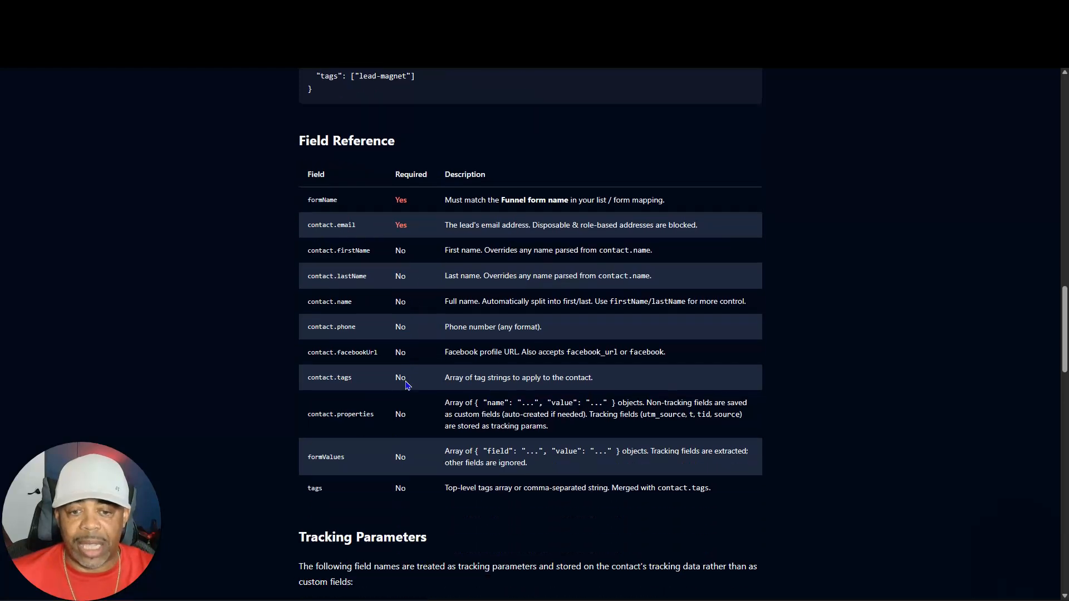
scroll(410, 368, "down", 15)
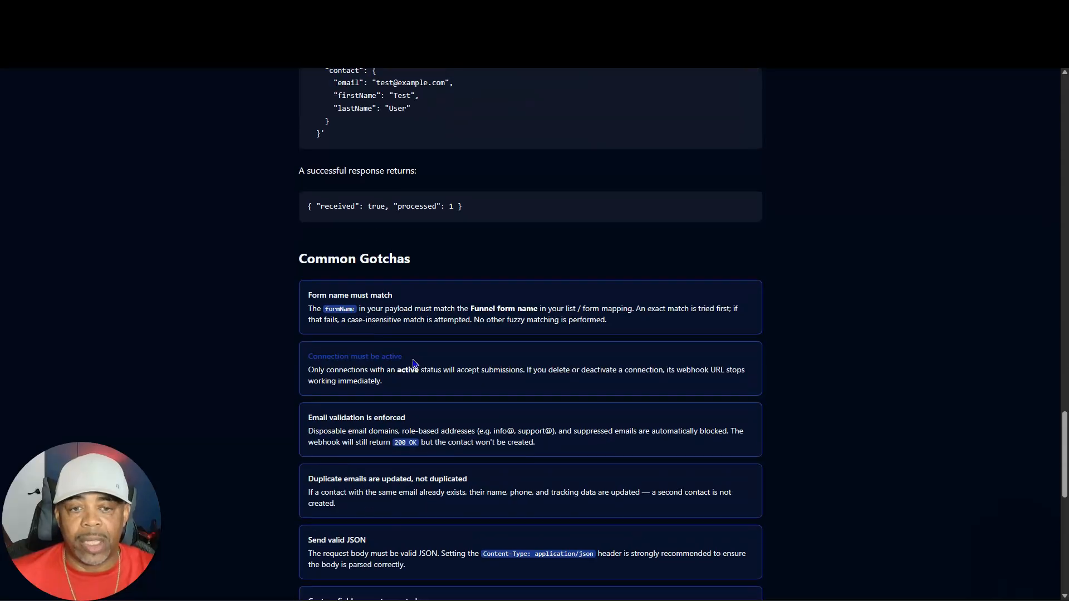
scroll(492, 353, "up", 10)
scroll(492, 352, "up", 20)
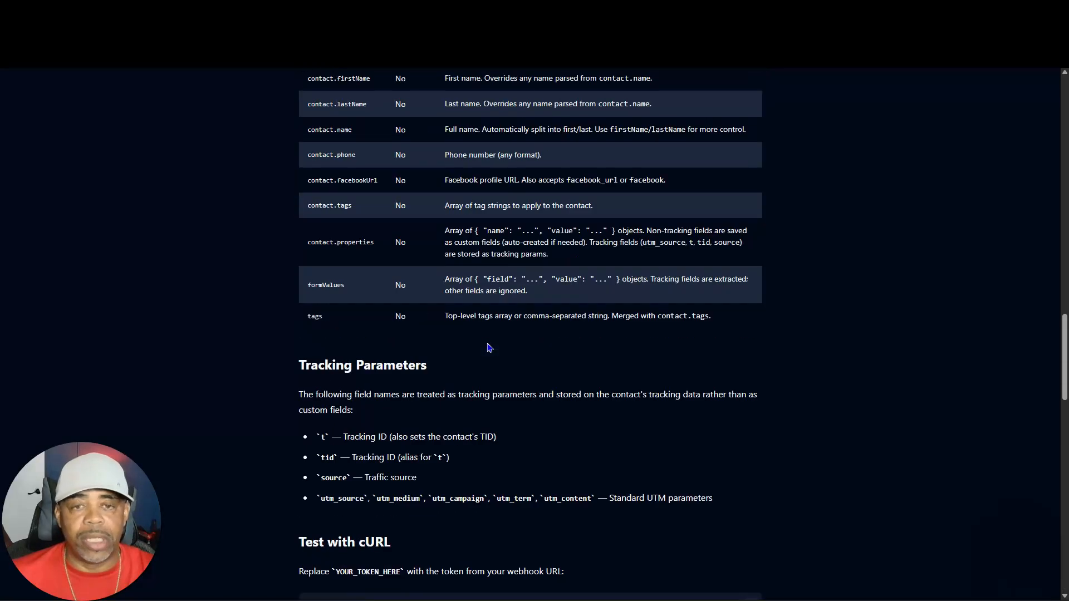
- Return to the HBA Emailer and create a new webhook connection named HBA Test
left_click(228, 16)
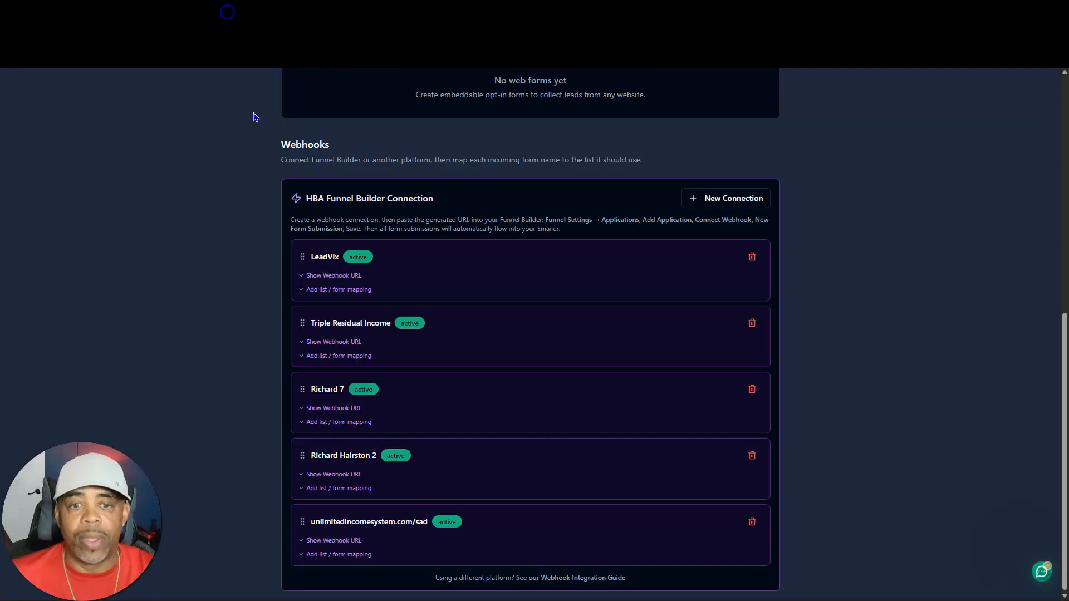
left_click(733, 203)
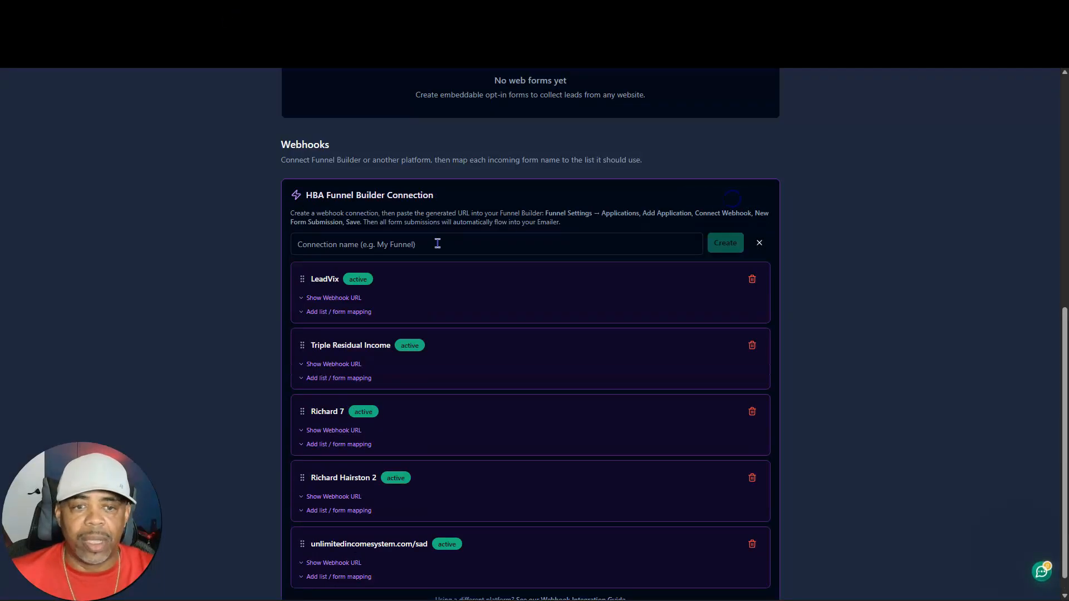
left_click(348, 243)
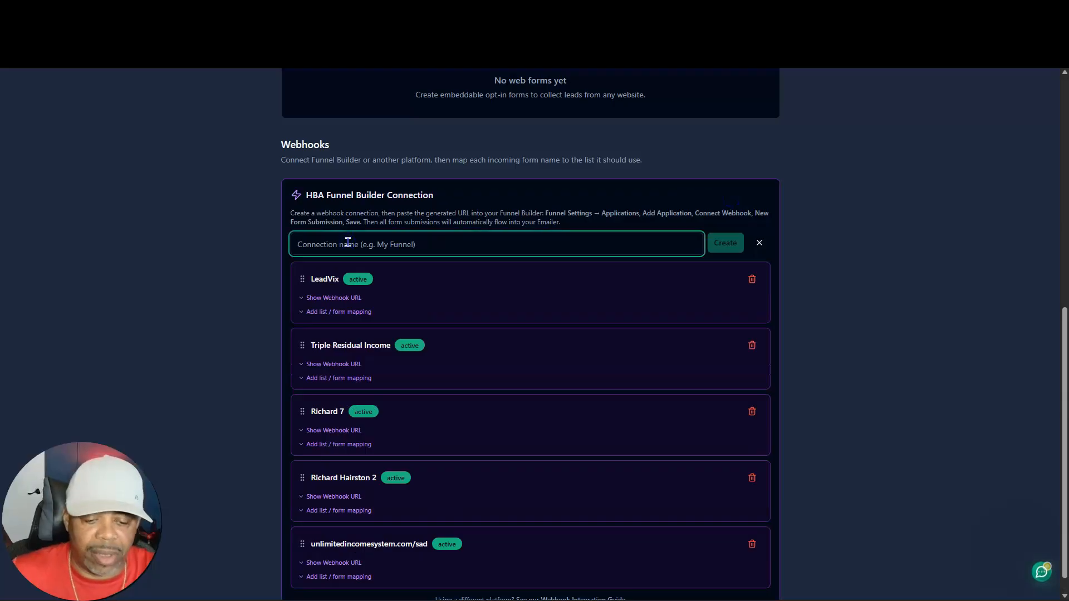
type("HBA T")
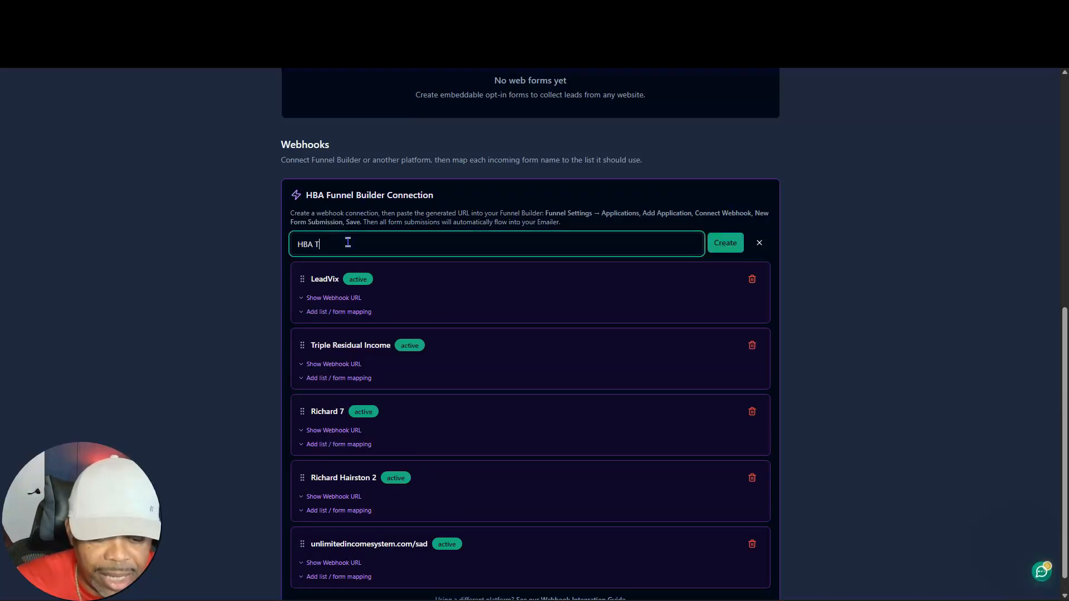
type("est")
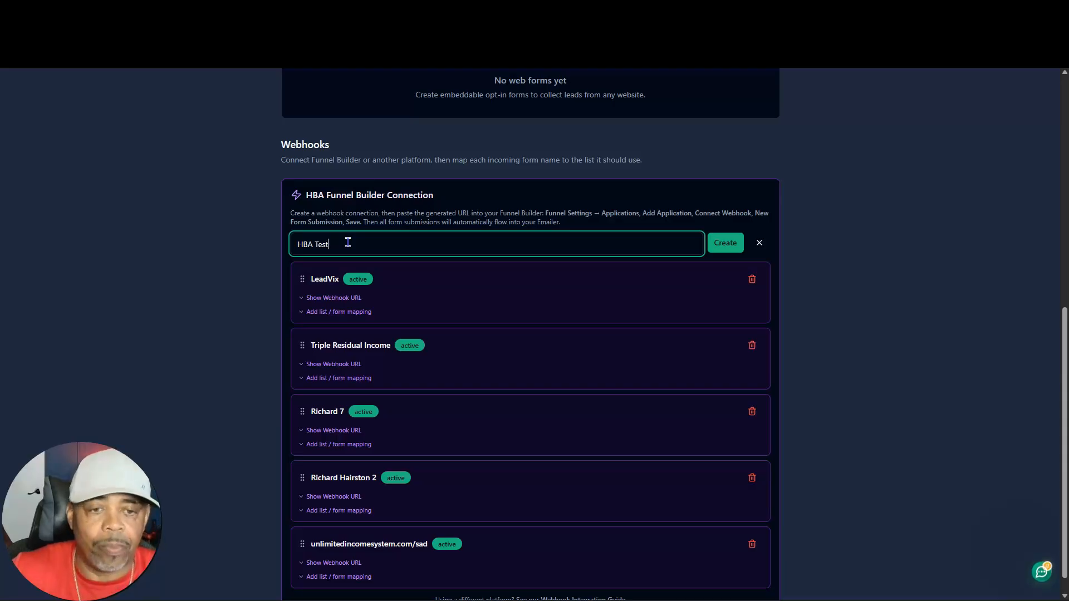
left_click(728, 245)
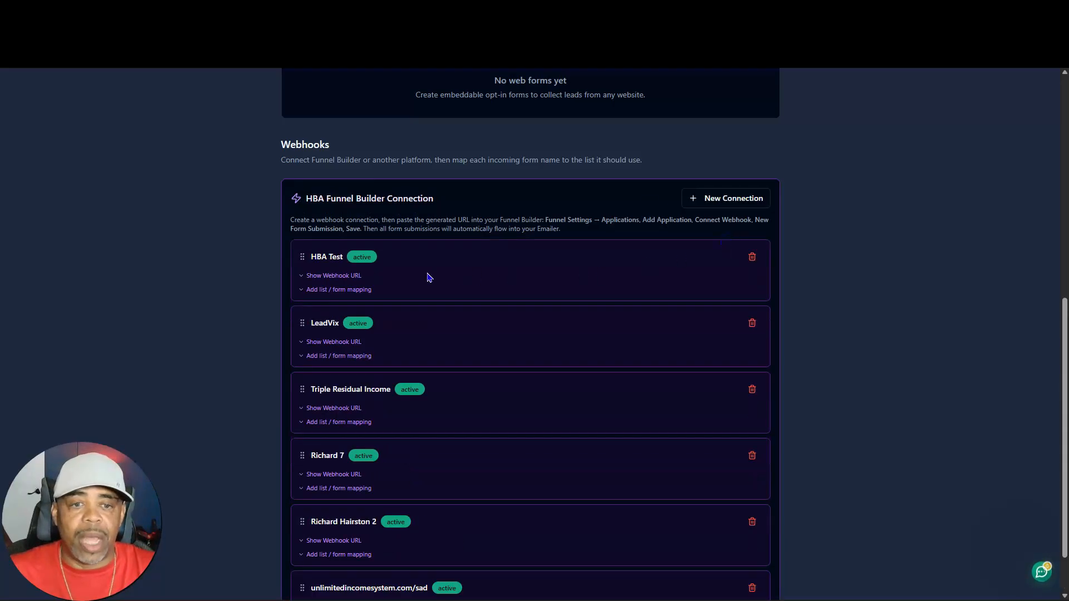
- Add a list / form mapping to the HBA Test connection and create a new list named HBA Test for it
left_click(342, 291)
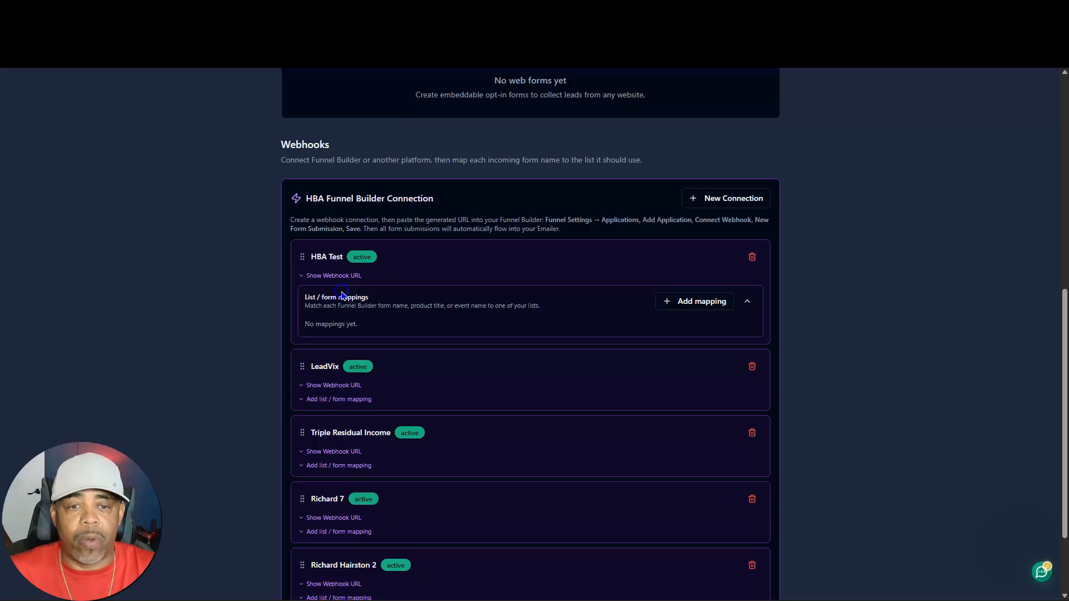
left_click(695, 304)
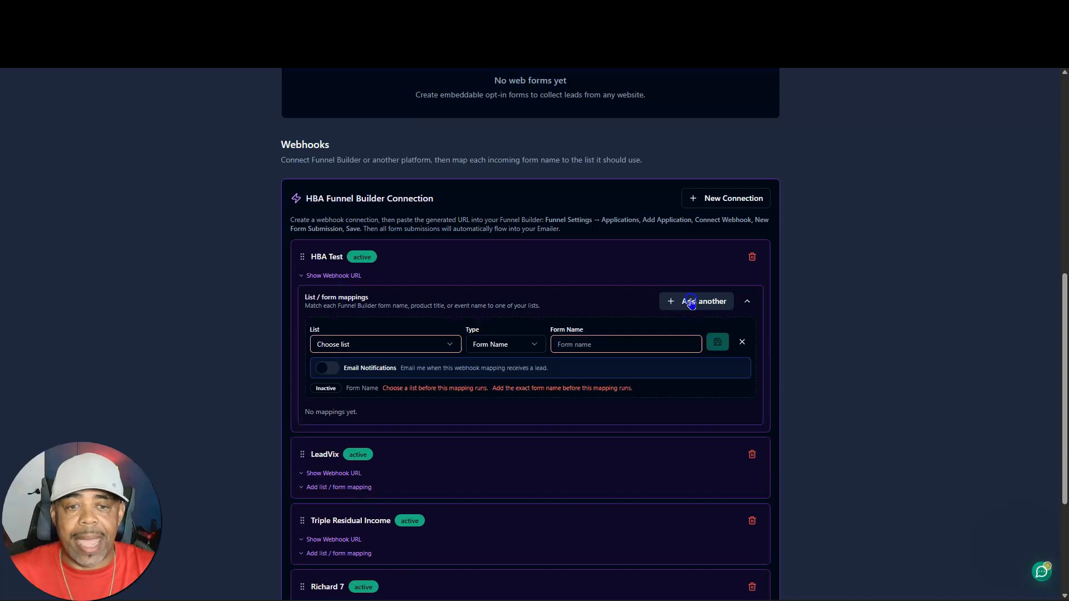
left_click(448, 344)
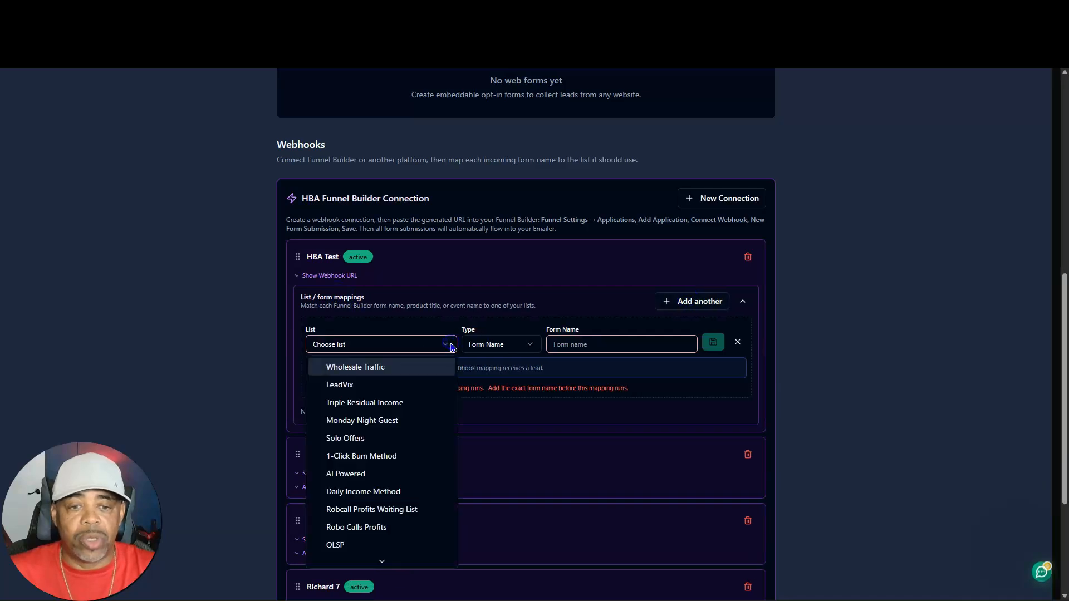
scroll(379, 426, "down", 1)
left_click(371, 559)
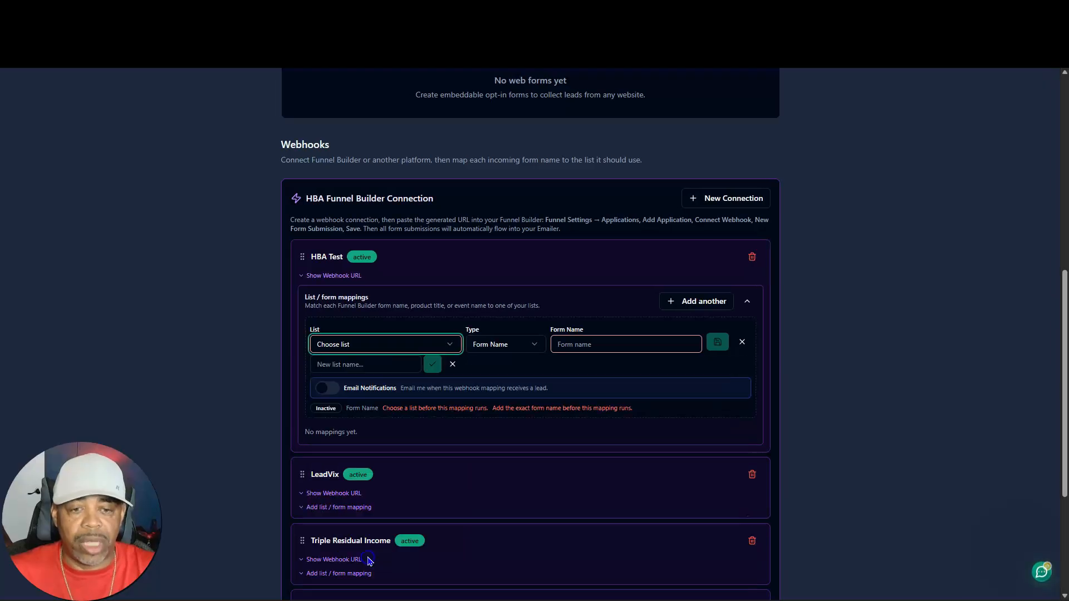
left_click(357, 369)
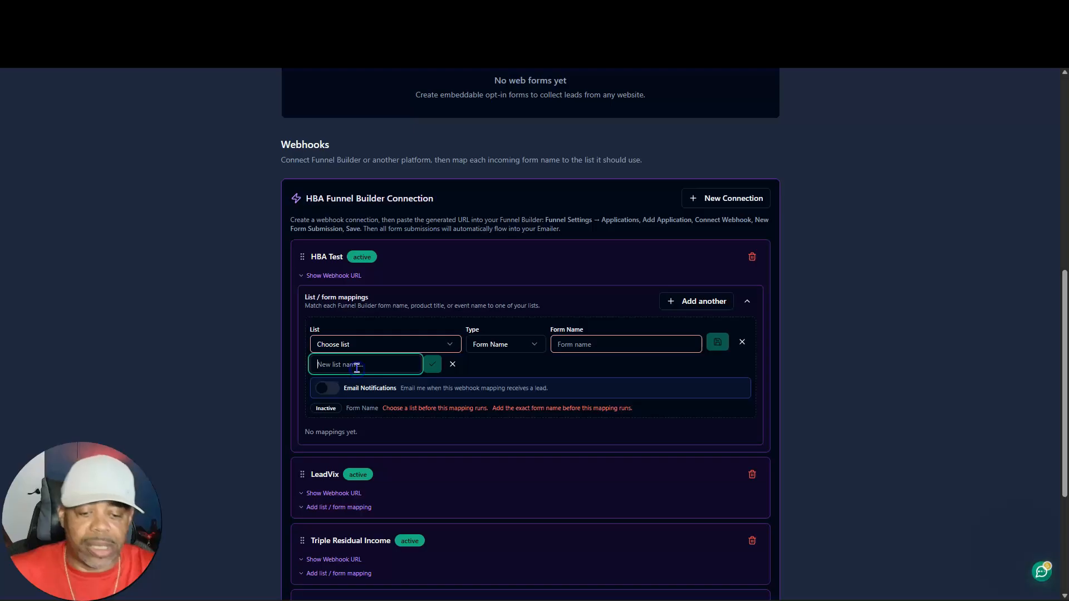
type("HBA Test")
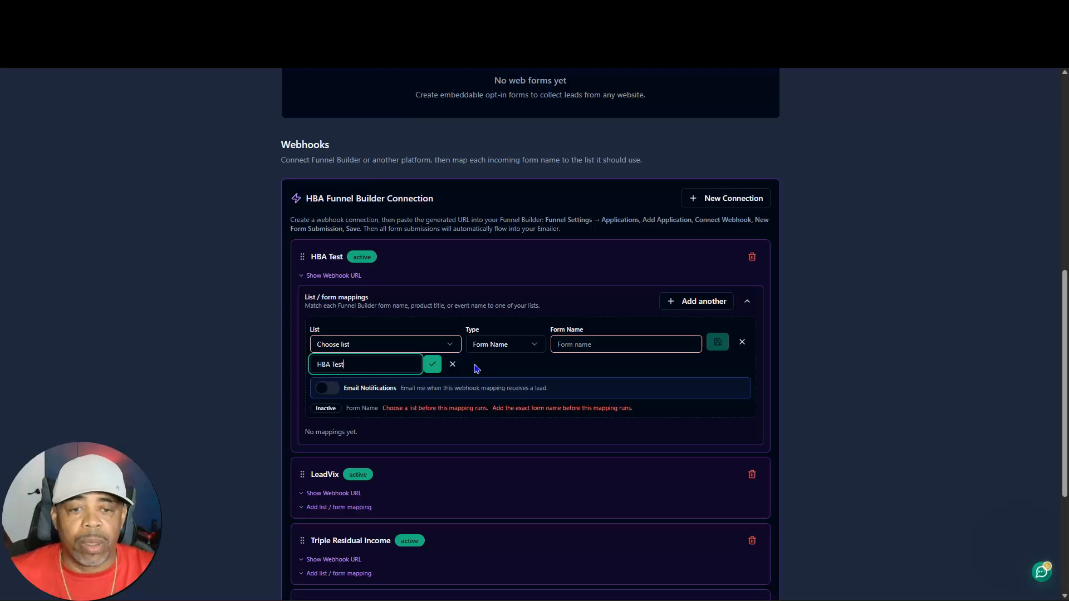
left_click(432, 365)
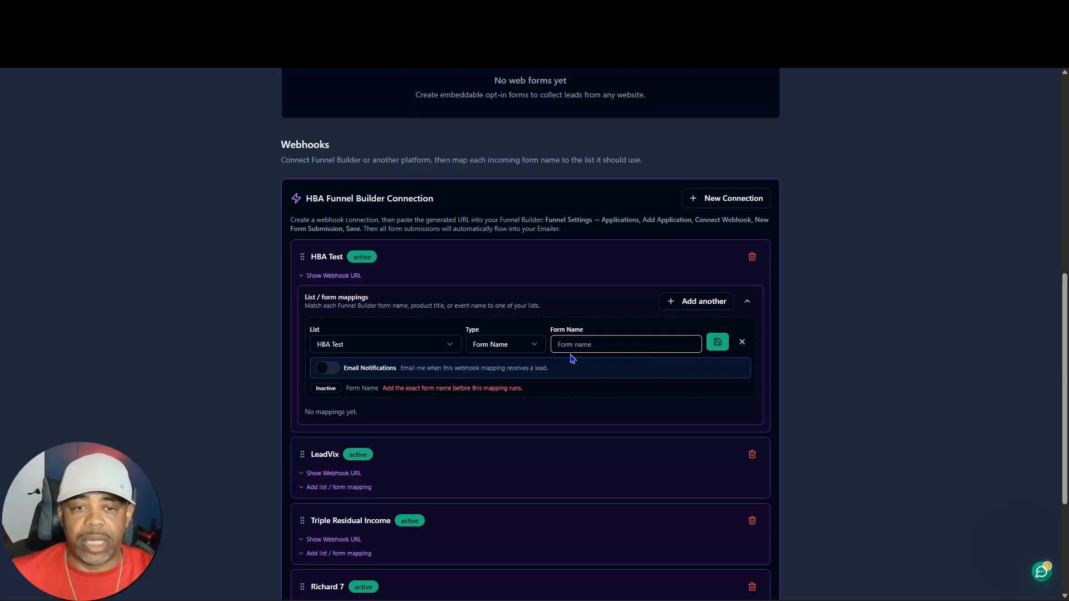
- Reveal the webhook URL of the HBA Test connection and copy it
left_click(334, 276)
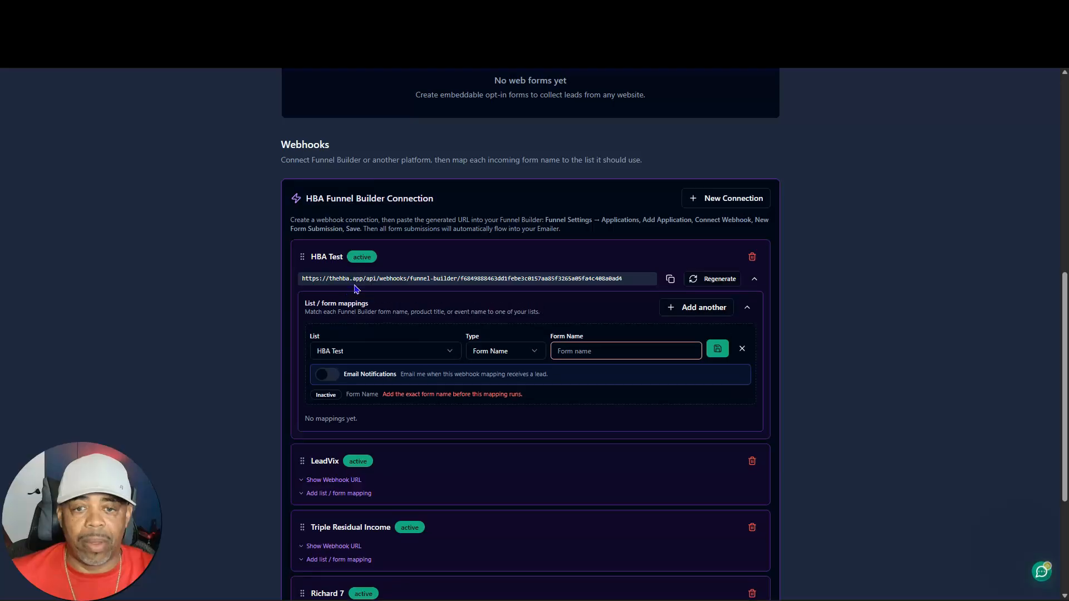
left_click(671, 279)
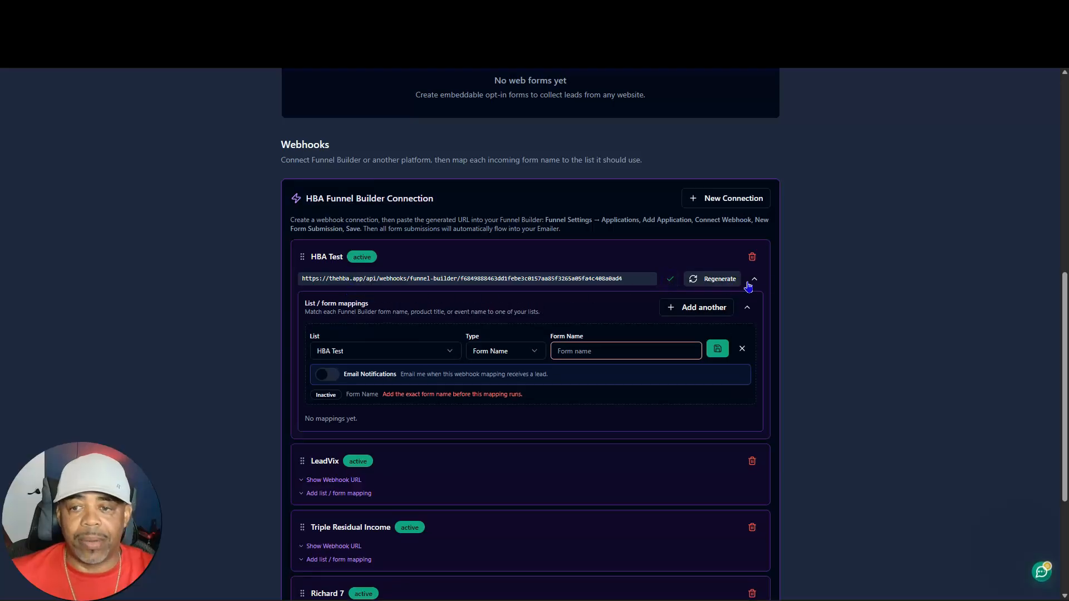
- Hide the HBA Test webhook URL, switch back to the LeadVix integration form and replace the Webhook URL entry with the copied URL
left_click(755, 279)
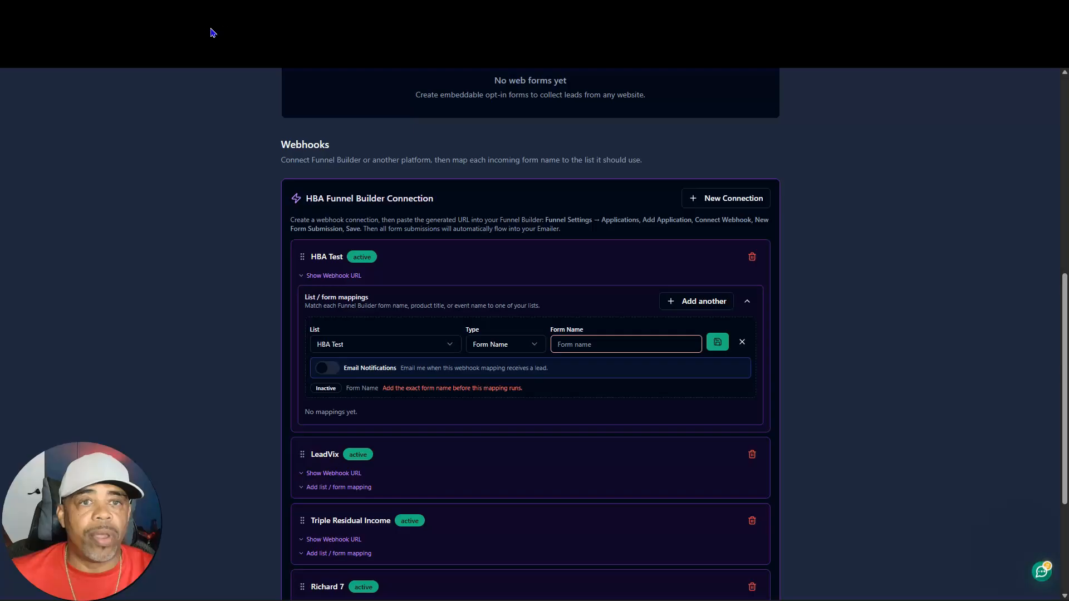
left_click(64, 15)
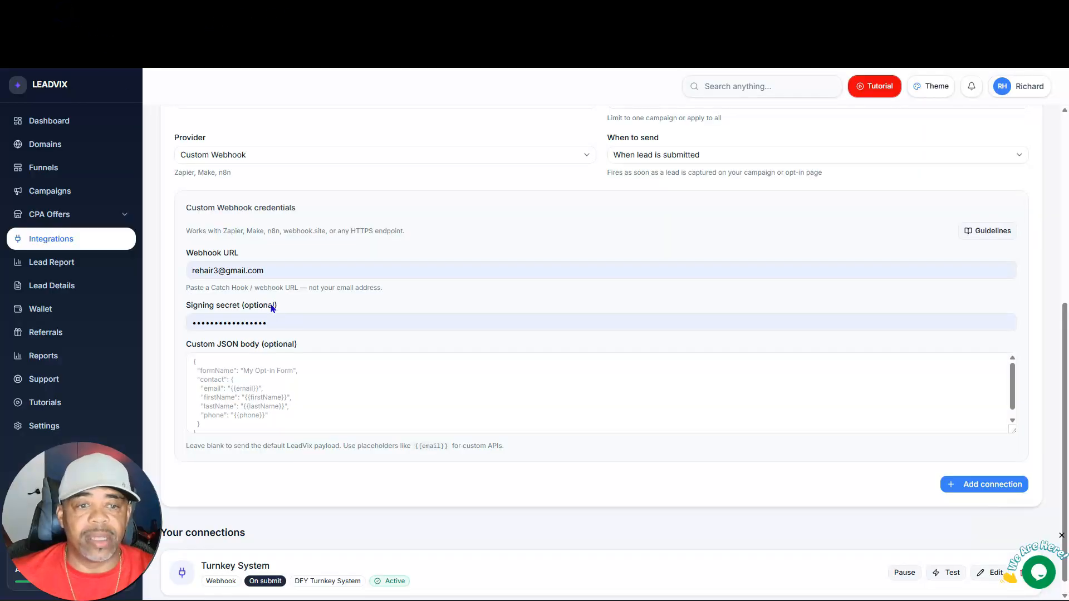
left_click_drag(269, 268, 153, 273)
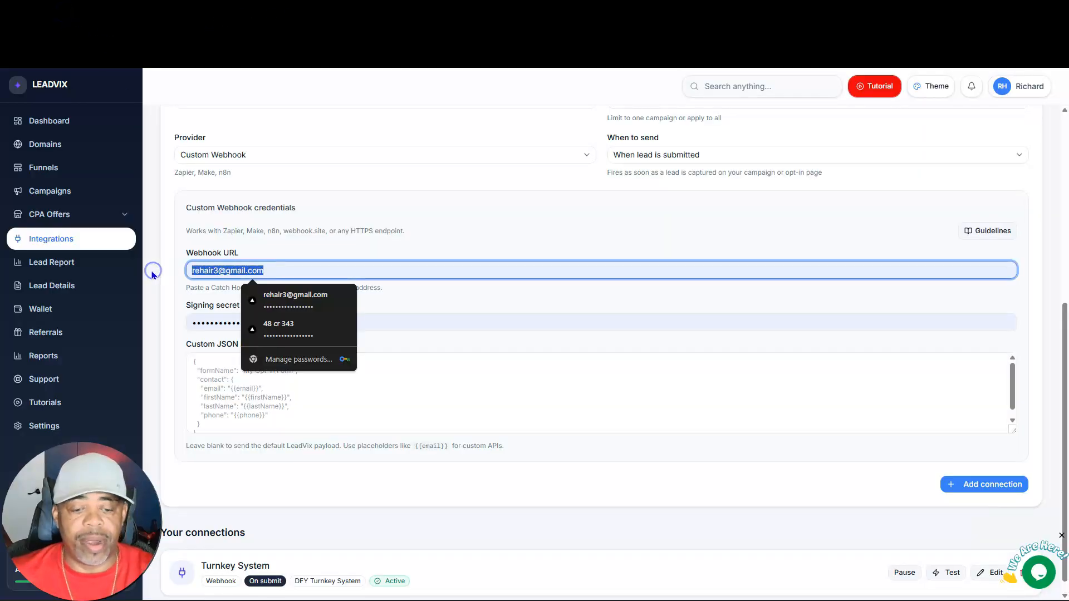
key("ctrl+v")
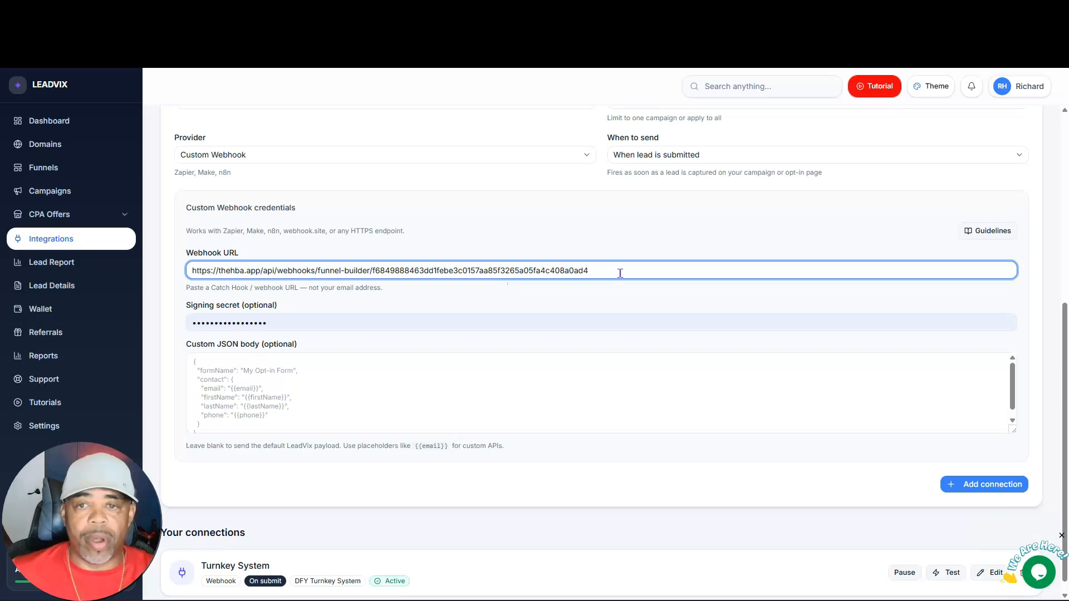
- Copy the example JSON from the Custom Webhook guidelines and paste it into the Custom JSON body
left_click(989, 233)
left_click(914, 223)
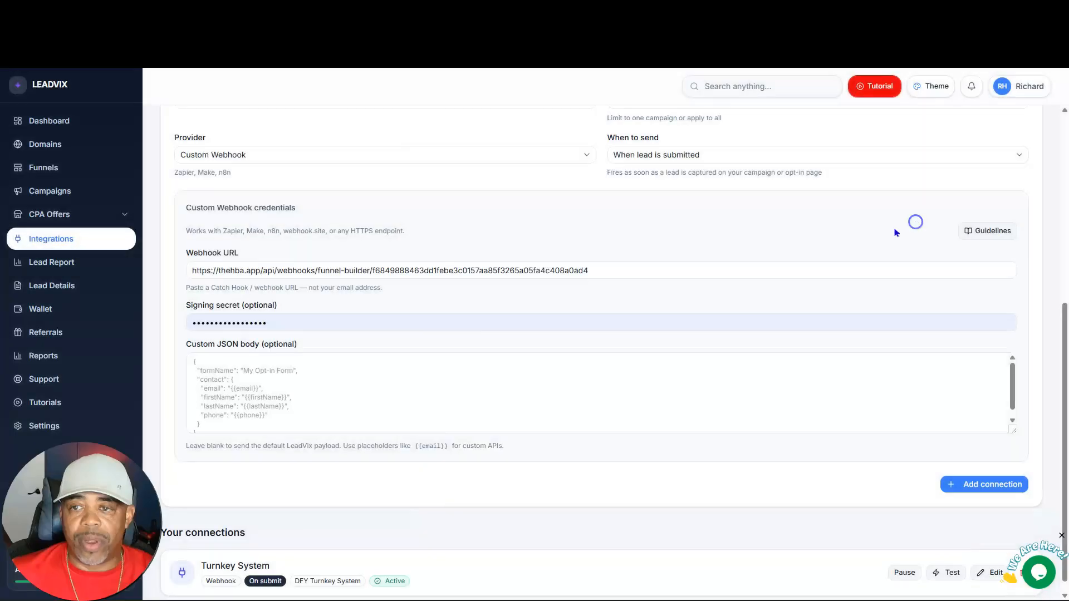
left_click(989, 232)
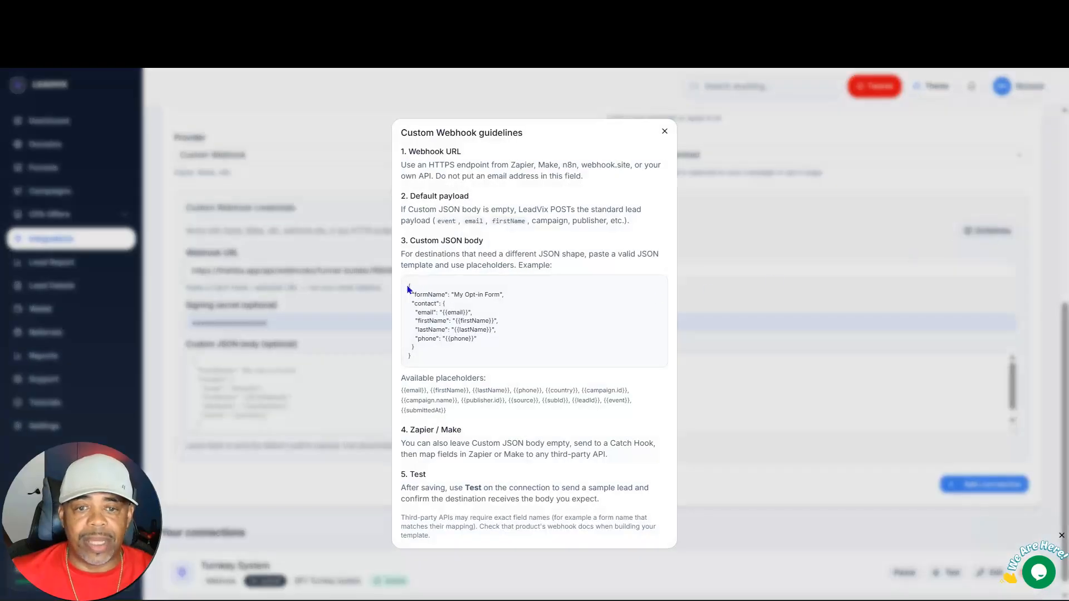
left_click_drag(407, 286, 472, 366)
right_click(438, 308)
left_click(476, 330)
left_click(743, 306)
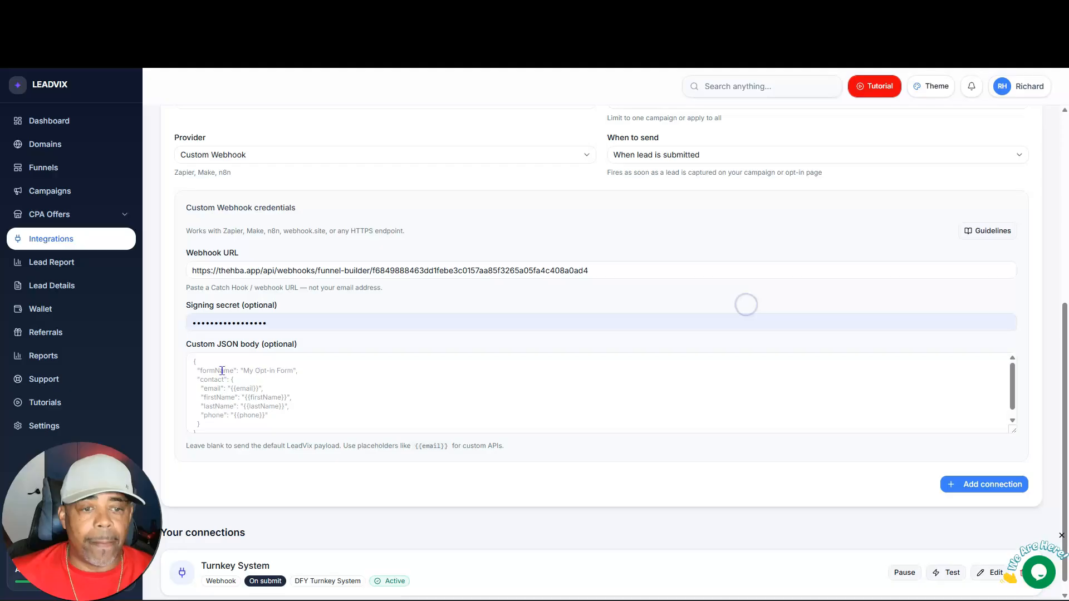
left_click(191, 364)
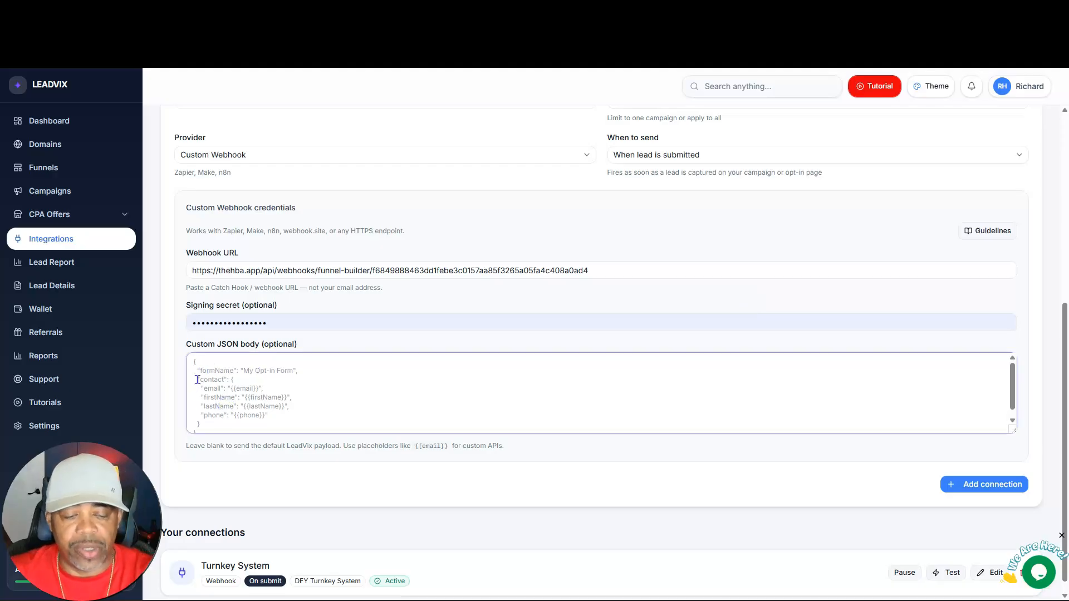
key("ctrl+v")
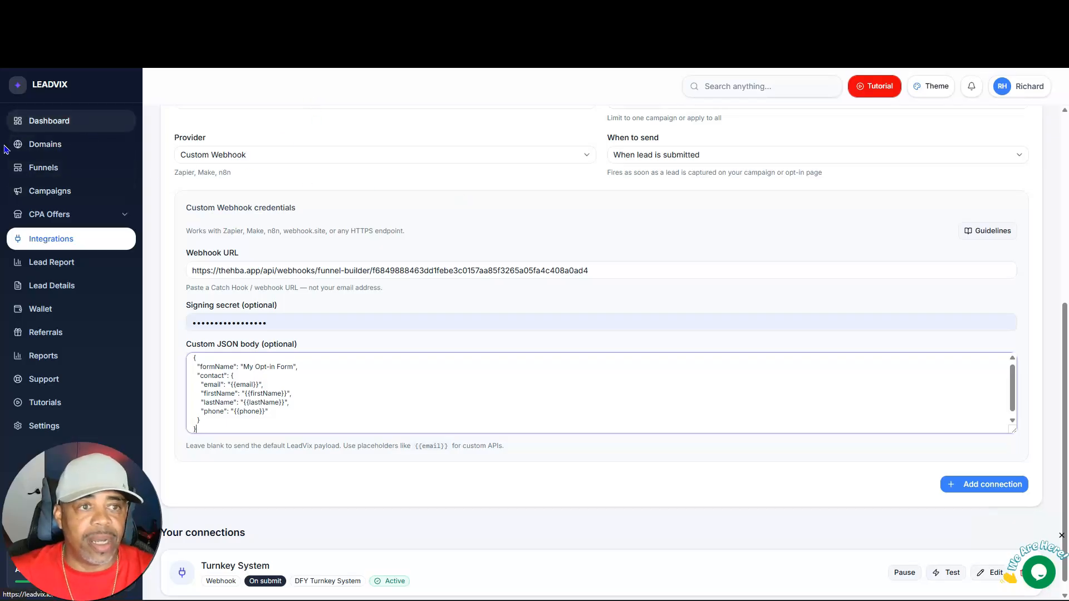
- Open the Funnels page in a new tab and copy the name of the published DFY Turnkey Residual funnel
left_click(52, 171)
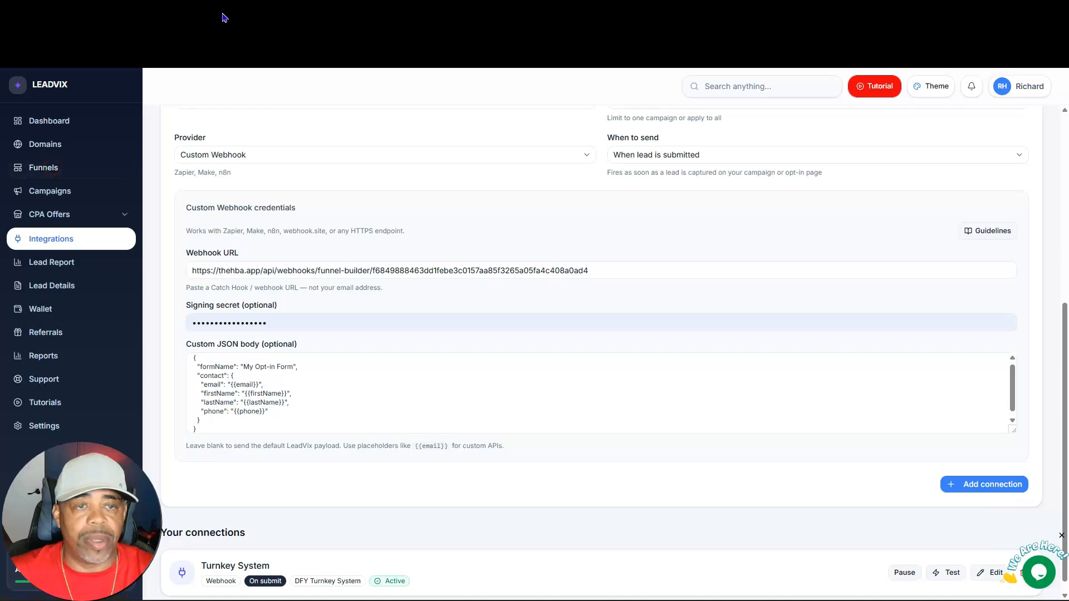
scroll(318, 339, "down", 15)
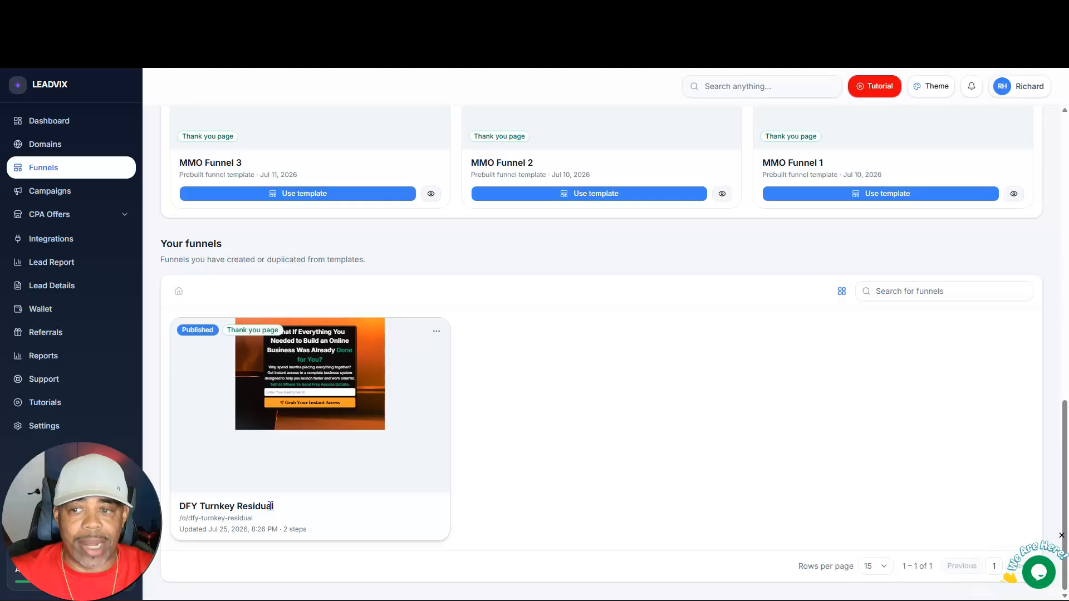
left_click_drag(273, 506, 181, 507)
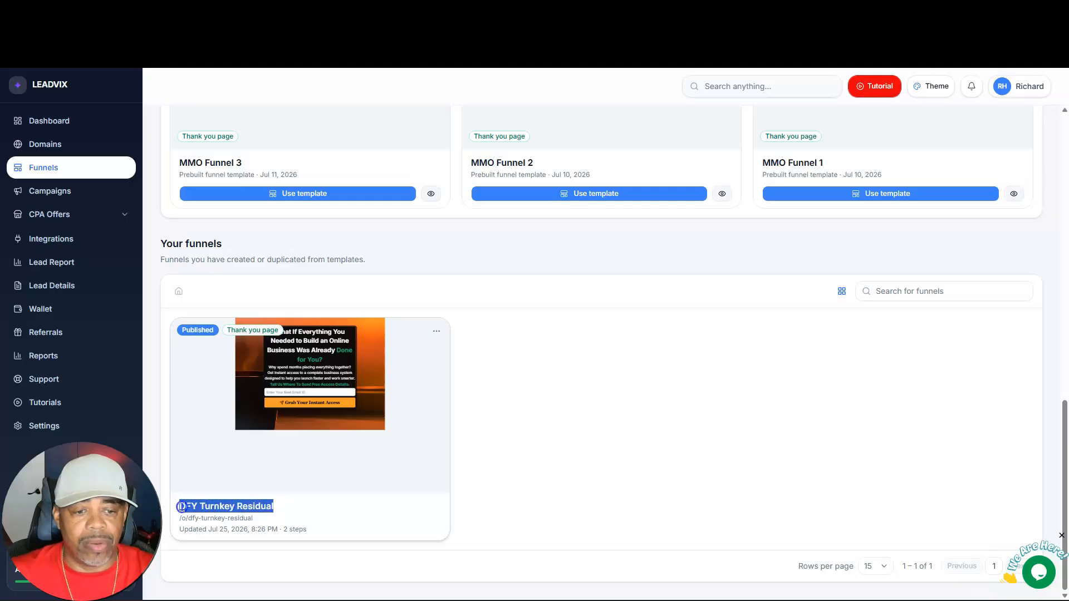
right_click(208, 507)
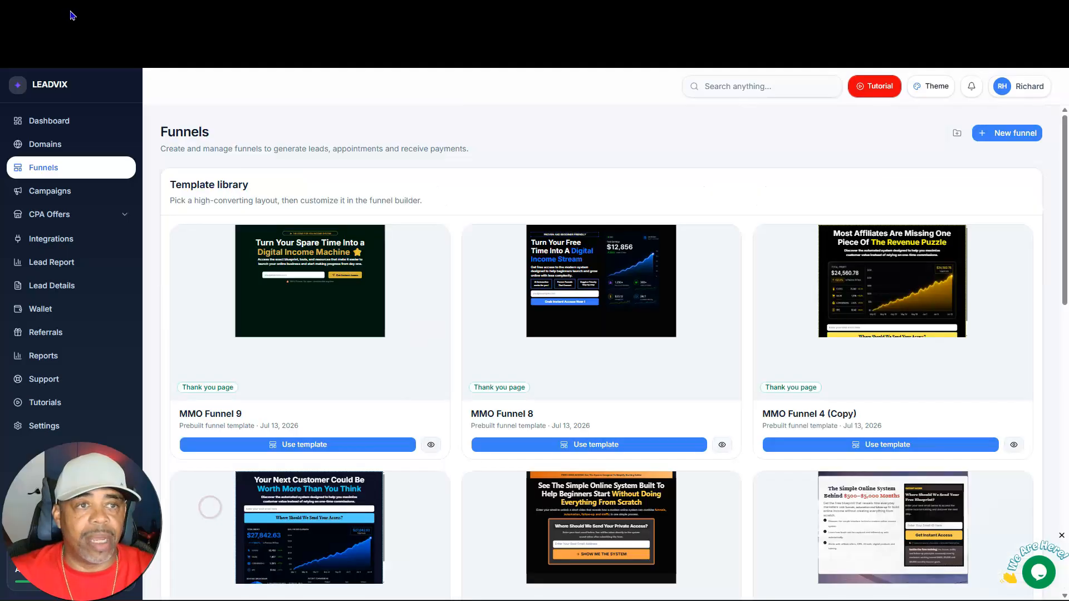
- Return to the integration form and replace My Opt-in Form in the JSON body's formName with DFY Turnkey Residual
left_click(75, 10)
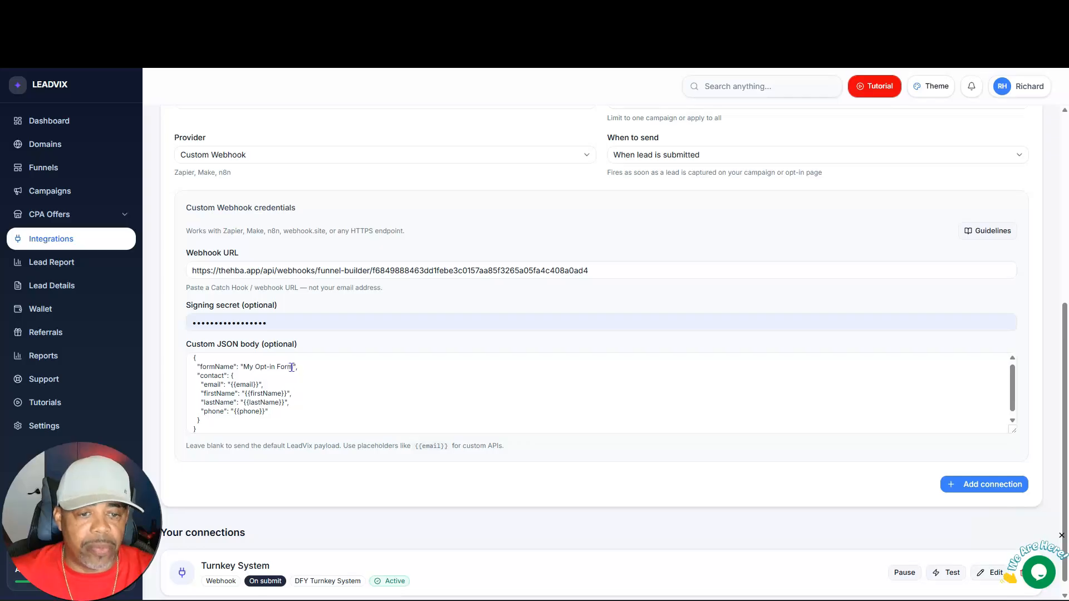
left_click_drag(291, 367, 243, 367)
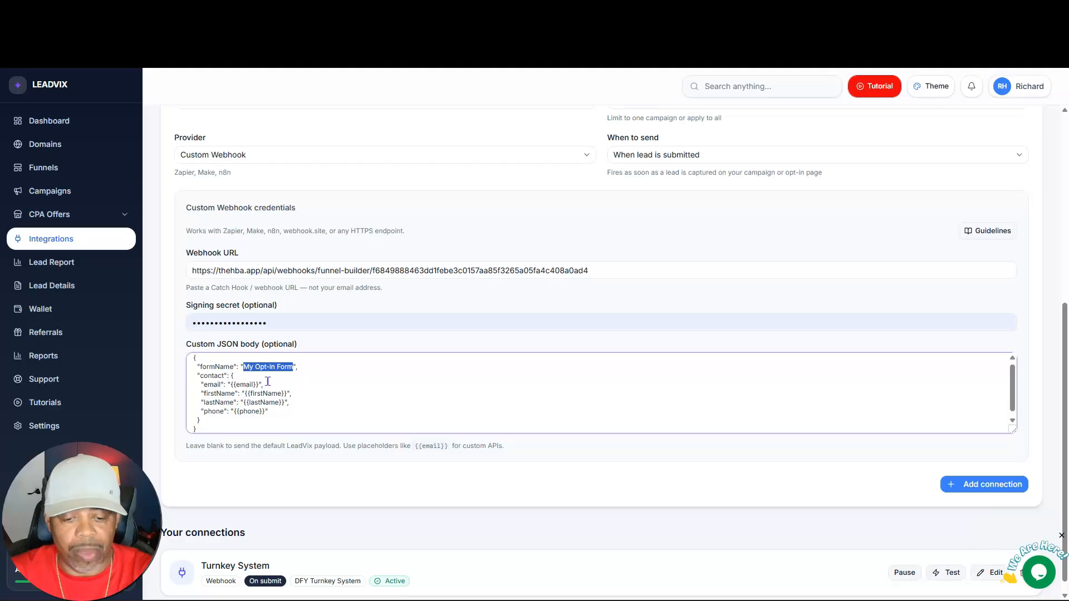
key("ctrl+v")
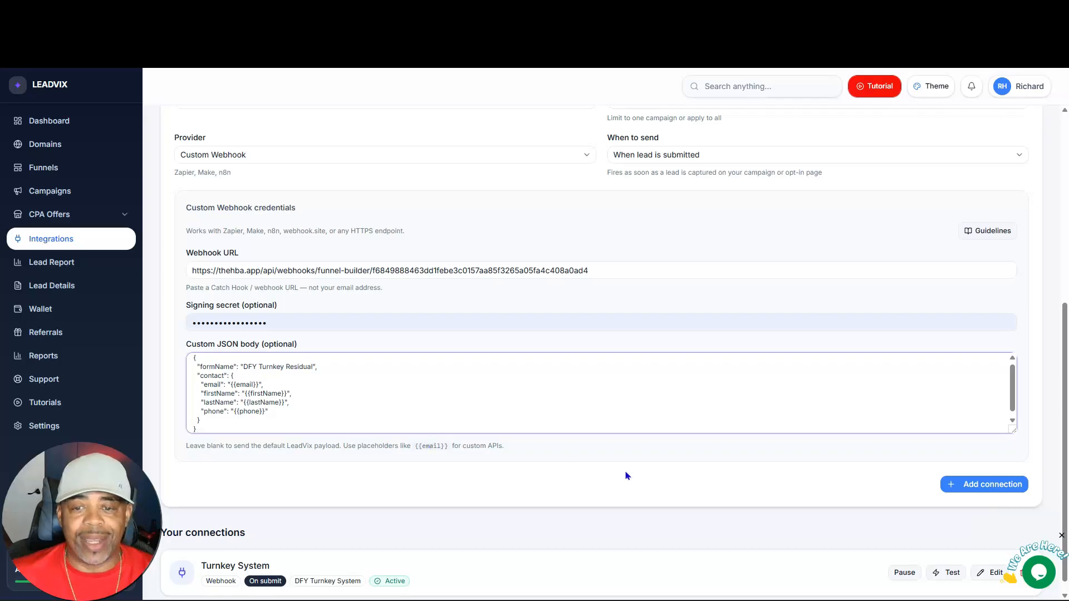
scroll(627, 476, "down", 1)
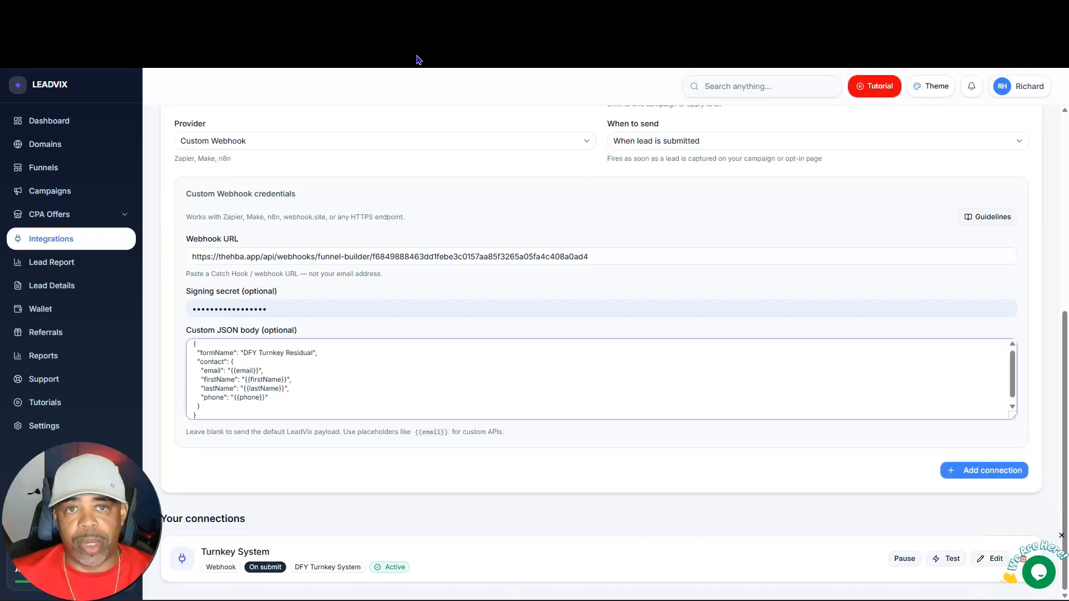
- Switch to the HBA Emailer and set the HBA Test mapping's Form Name to DFY Turnkey Residual
left_click(348, 18)
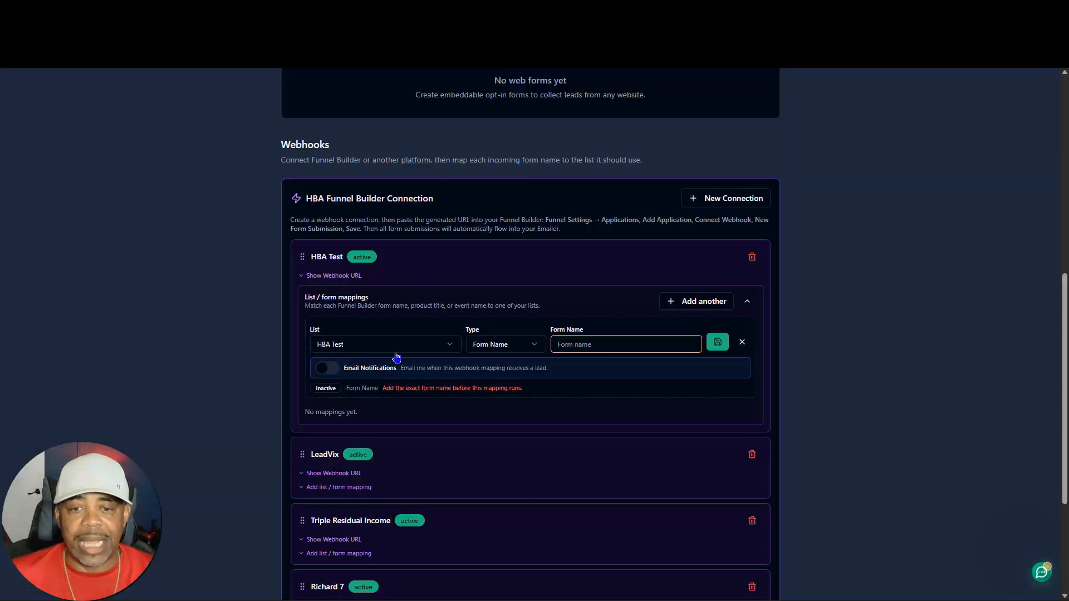
left_click(568, 344)
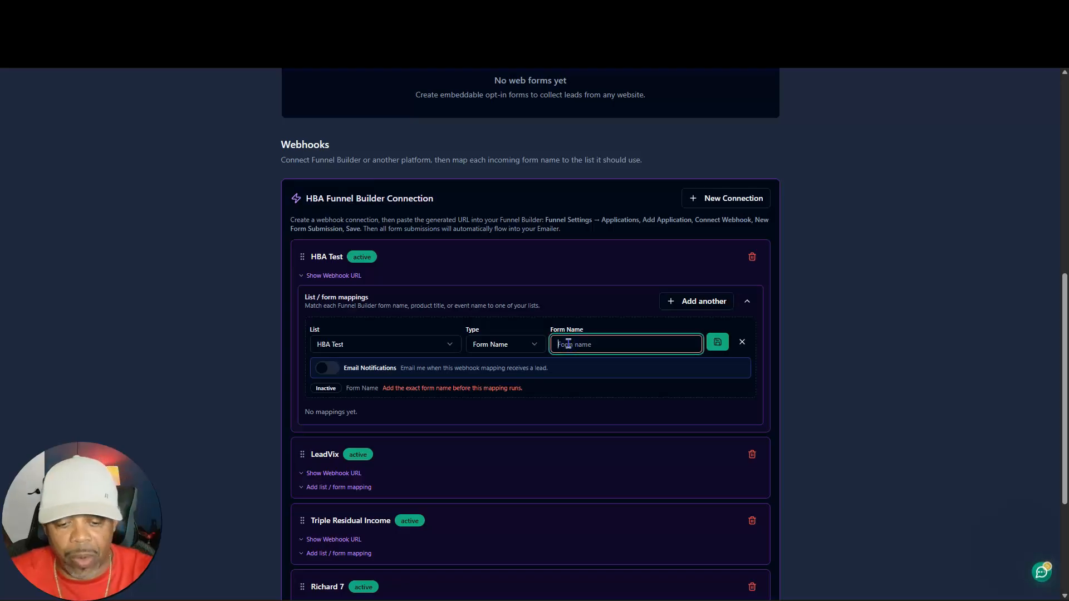
key("ctrl+v")
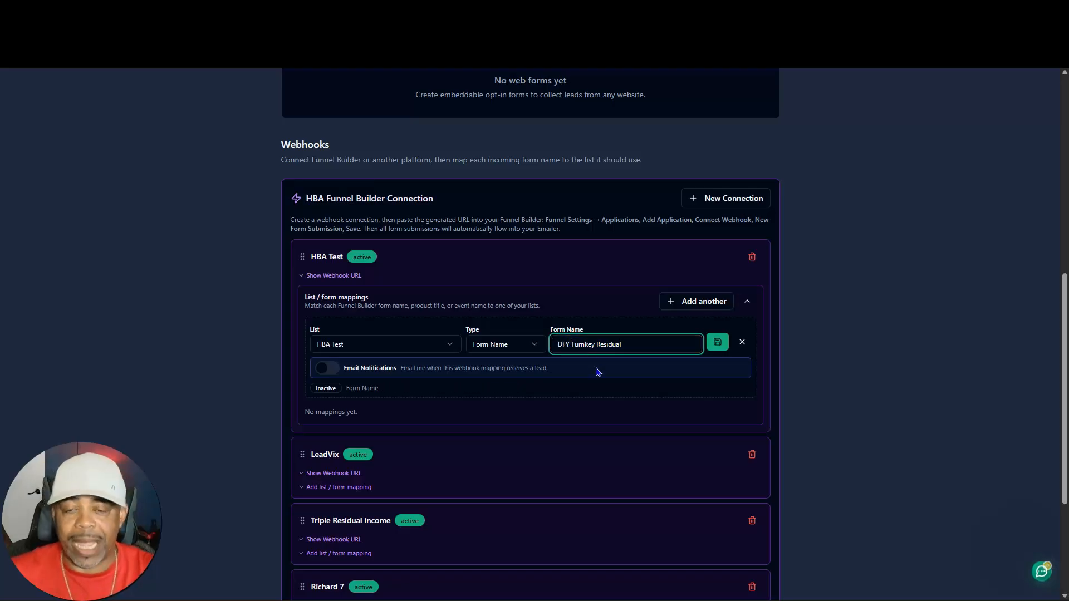
- Open the DFY Turnkey Residual funnel's settings in LeadVix, copy its funnel name and close the settings
left_click(127, 22)
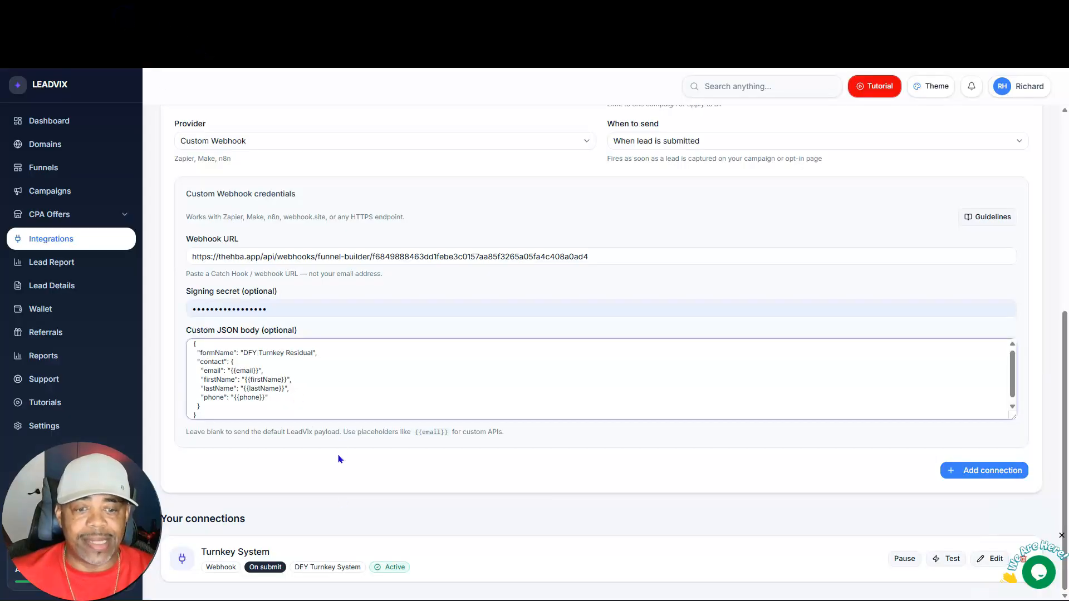
left_click(229, 21)
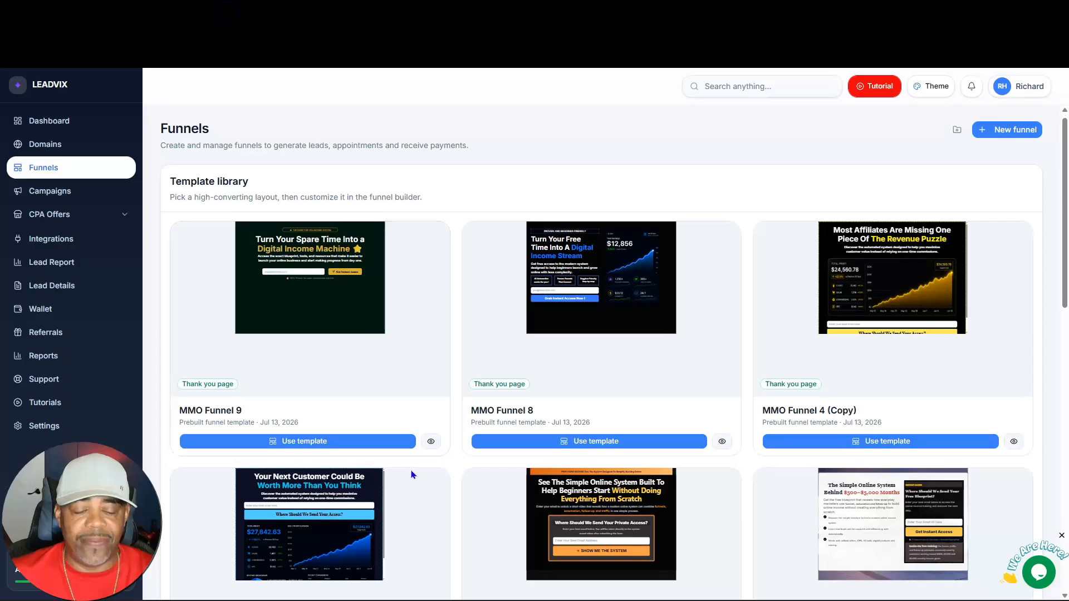
scroll(413, 474, "down", 7)
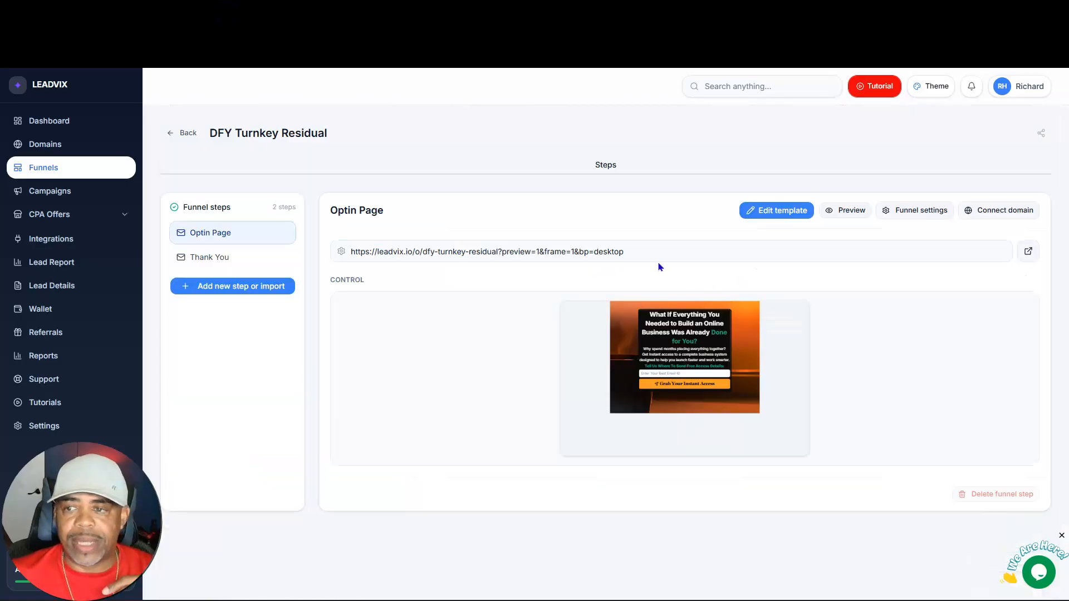
left_click(920, 214)
left_click_drag(945, 173, 867, 173)
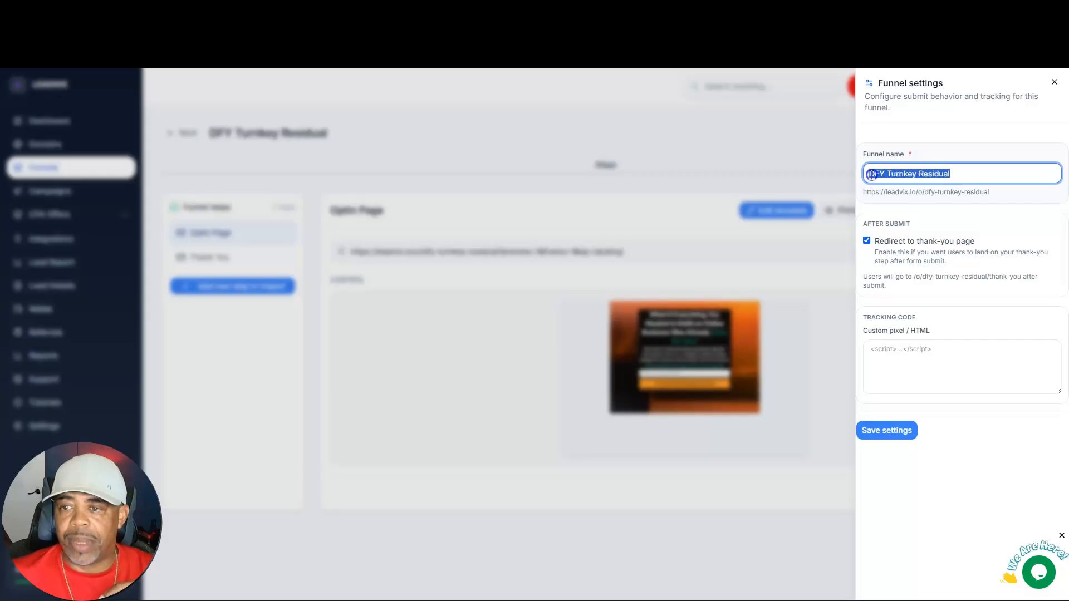
right_click(884, 174)
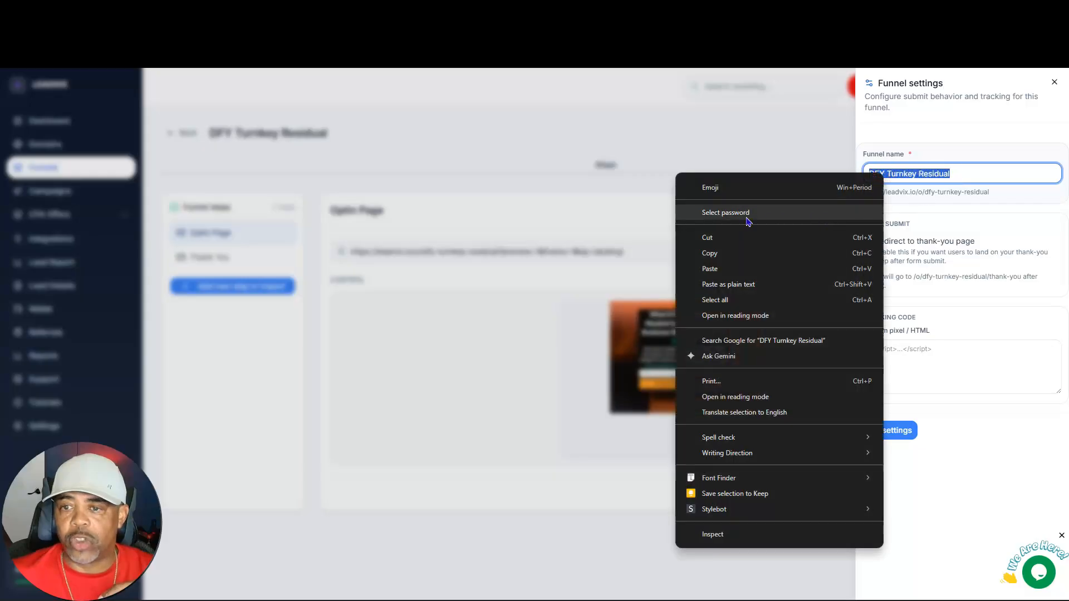
left_click(710, 252)
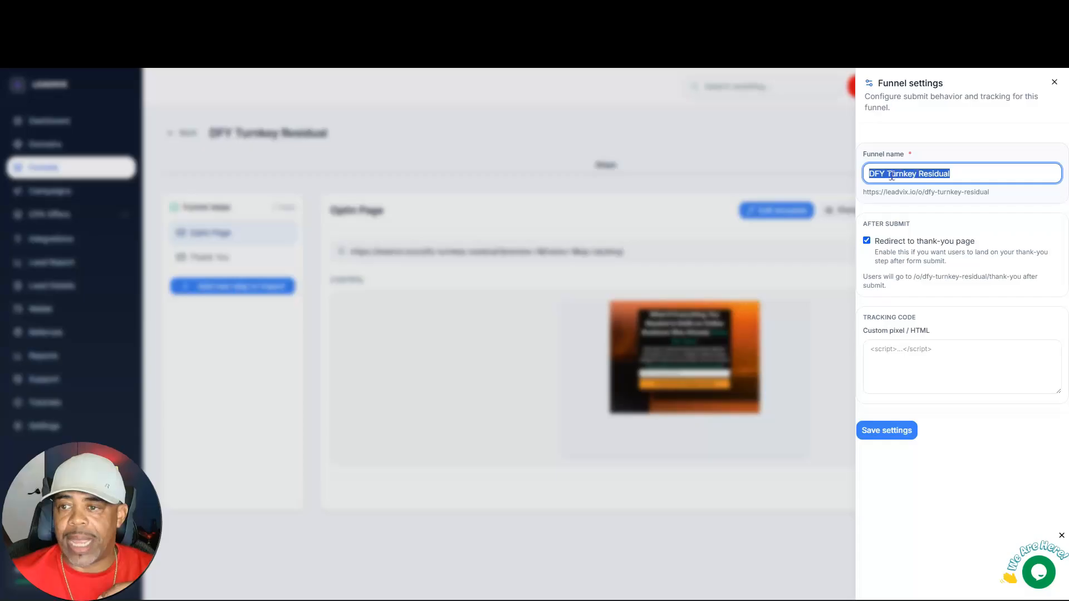
left_click(535, 133)
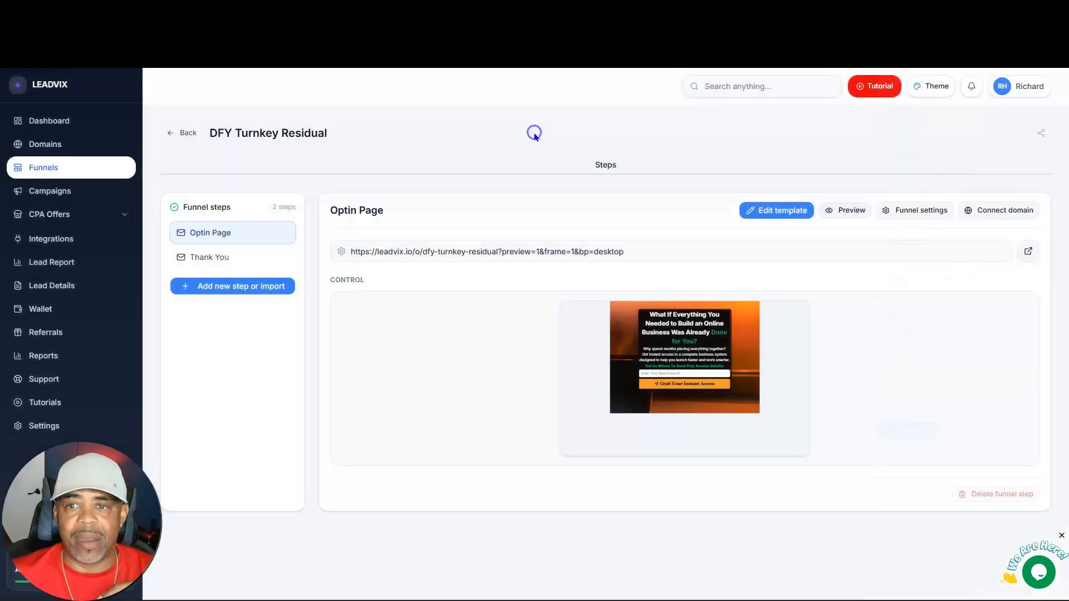
- Compare the formName in the LeadVix JSON body with the Form Name in the HBA Test mapping
left_click(118, 11)
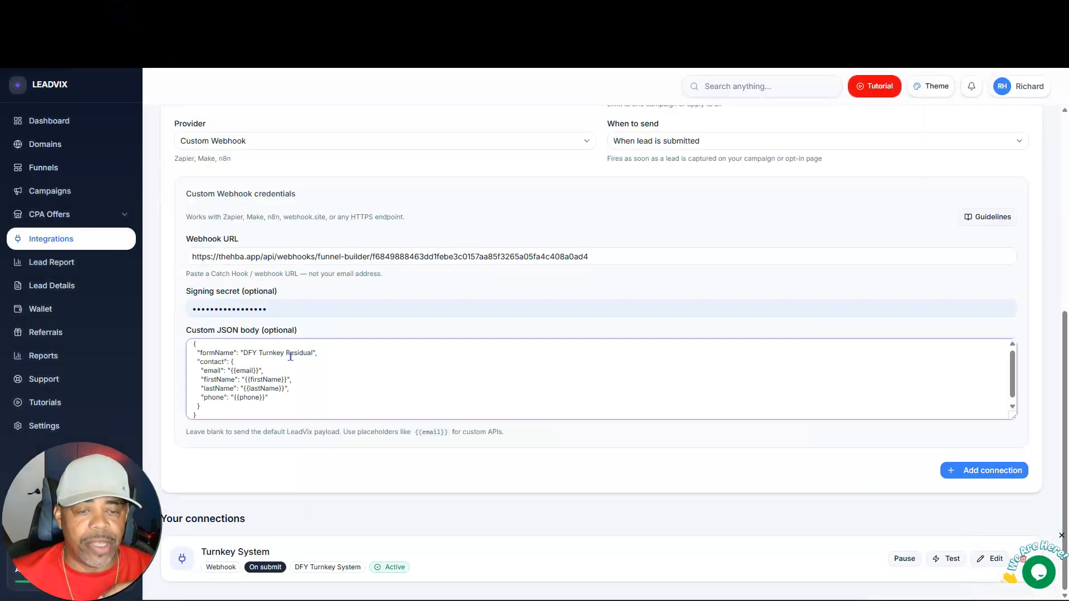
left_click(371, 18)
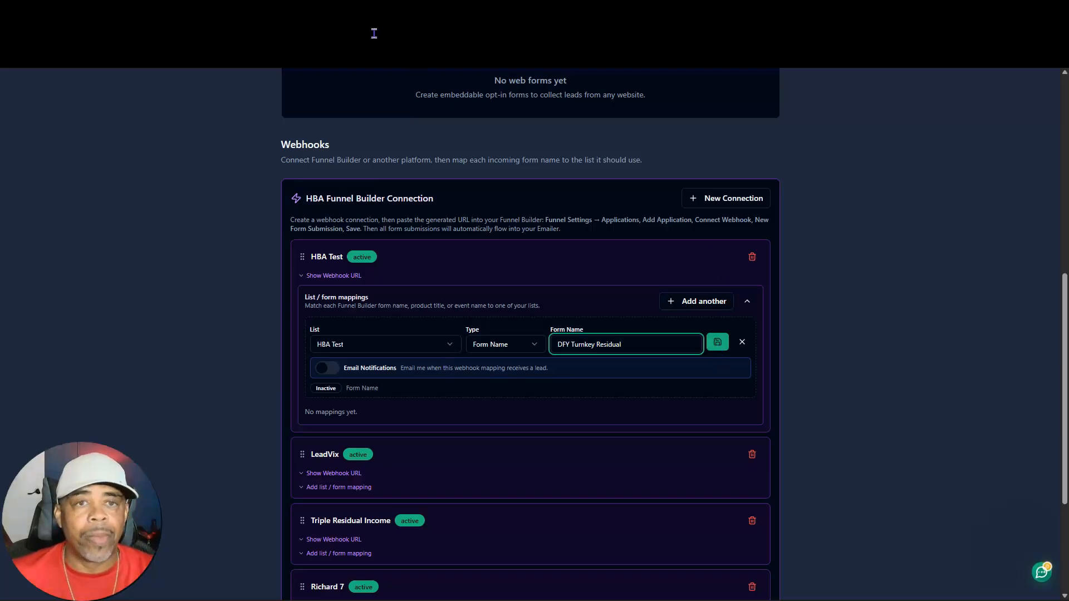
left_click(106, 14)
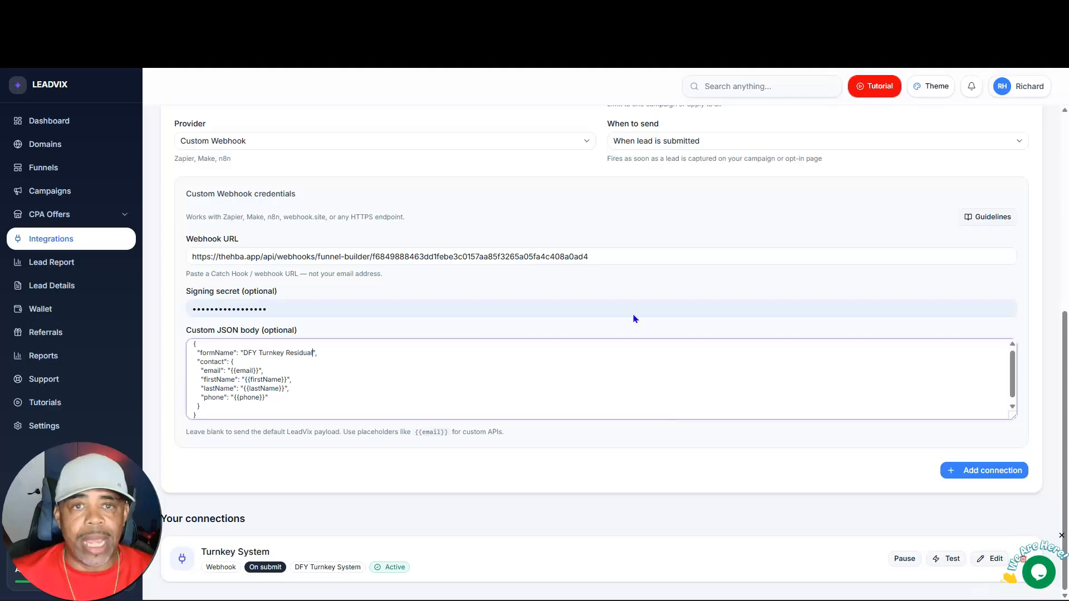
- Return to the HBA Emailer and delete the HBA Test webhook connection
left_click(372, 17)
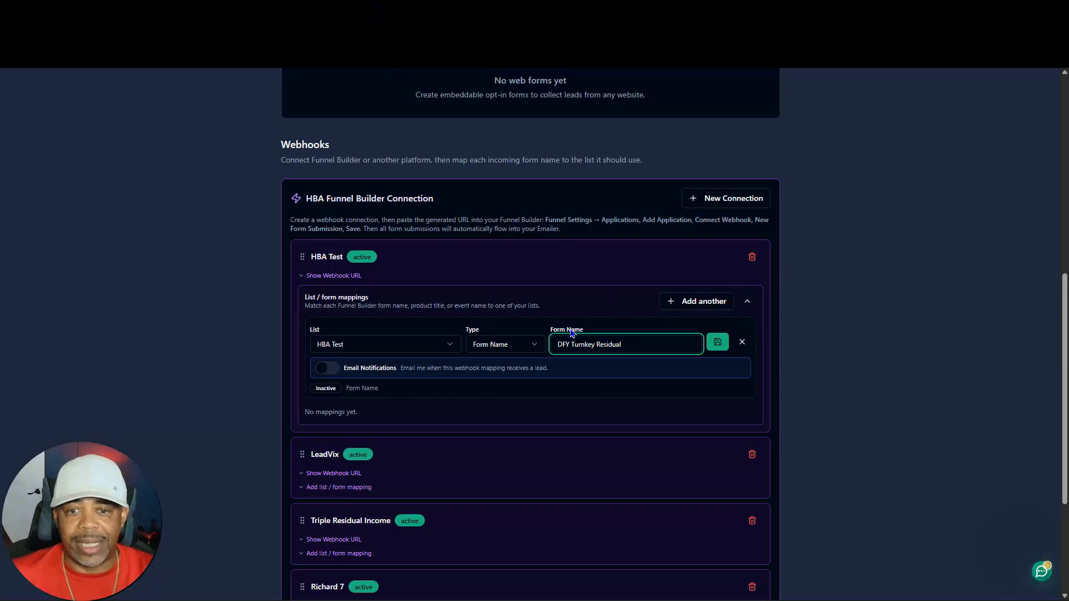
left_click(752, 258)
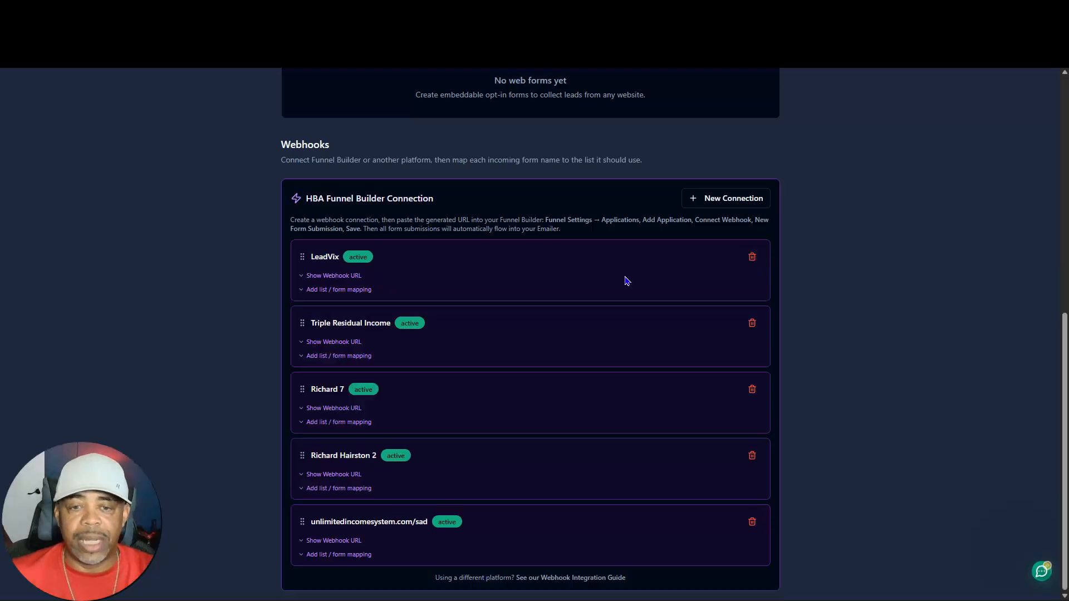
- Open the HBA Emailer's Autoresponder section and look through its email sequences
scroll(624, 279, "up", 8)
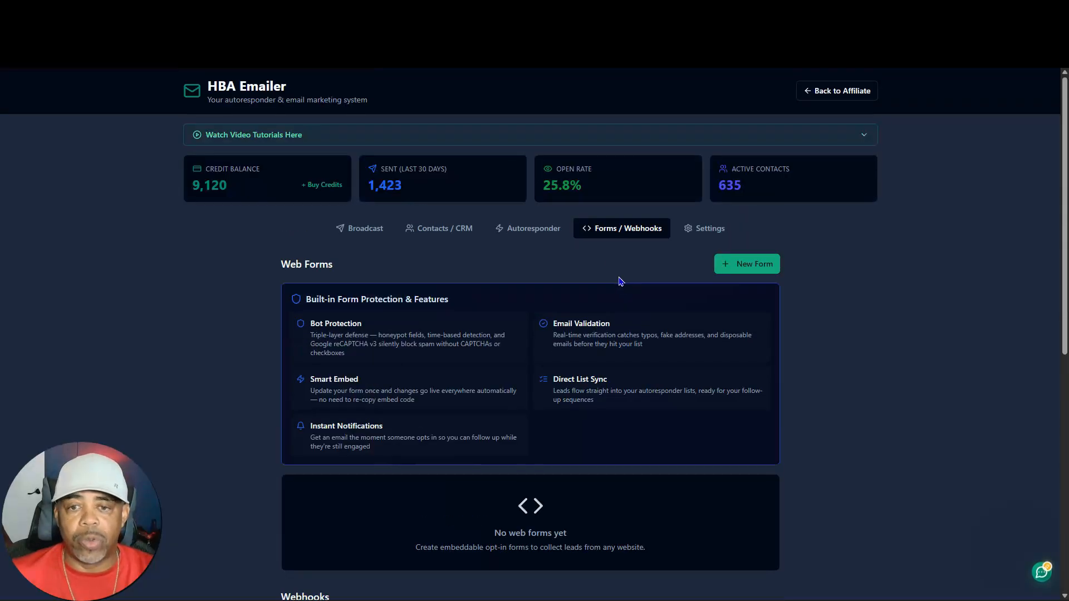
left_click(534, 233)
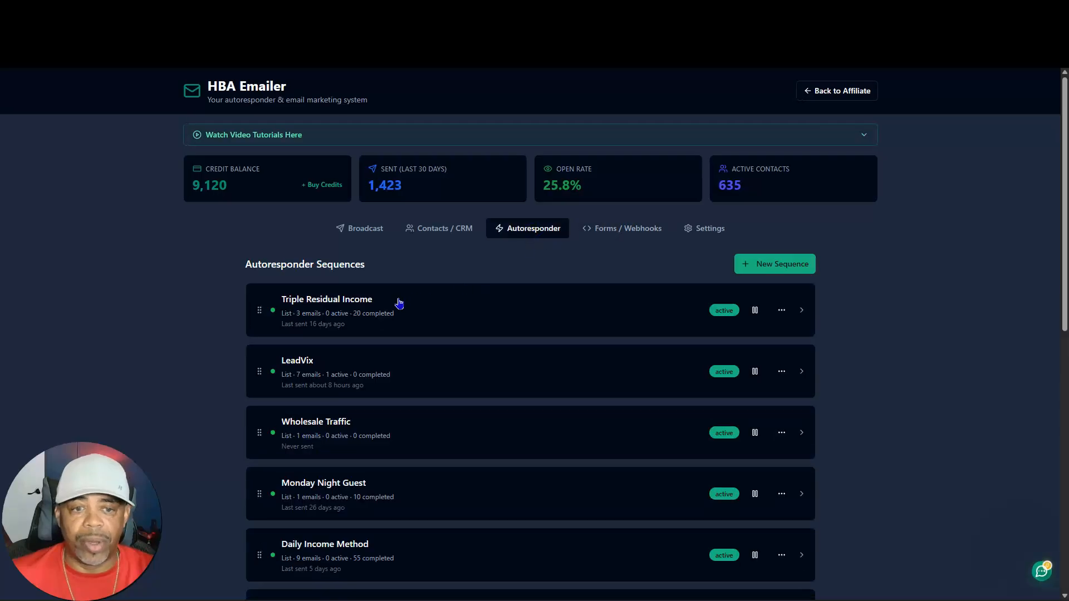
scroll(434, 305, "down", 2)
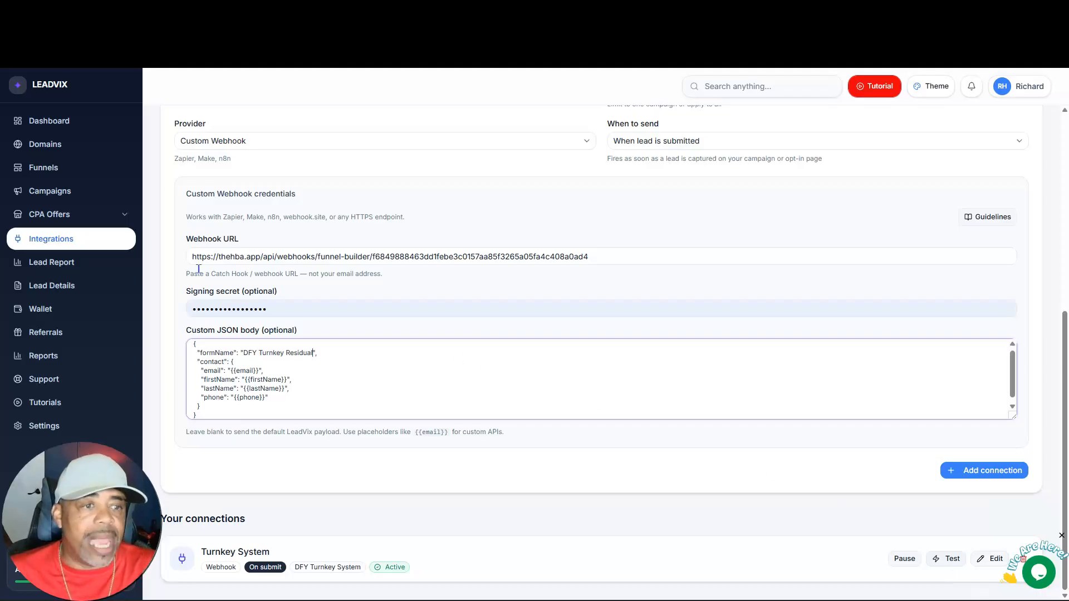
- Go back to the LeadVix funnels, open the DFY Turnkey Residual funnel and view its live opt-in page
left_click(56, 168)
left_click(728, 66)
scroll(434, 518, "down", 13)
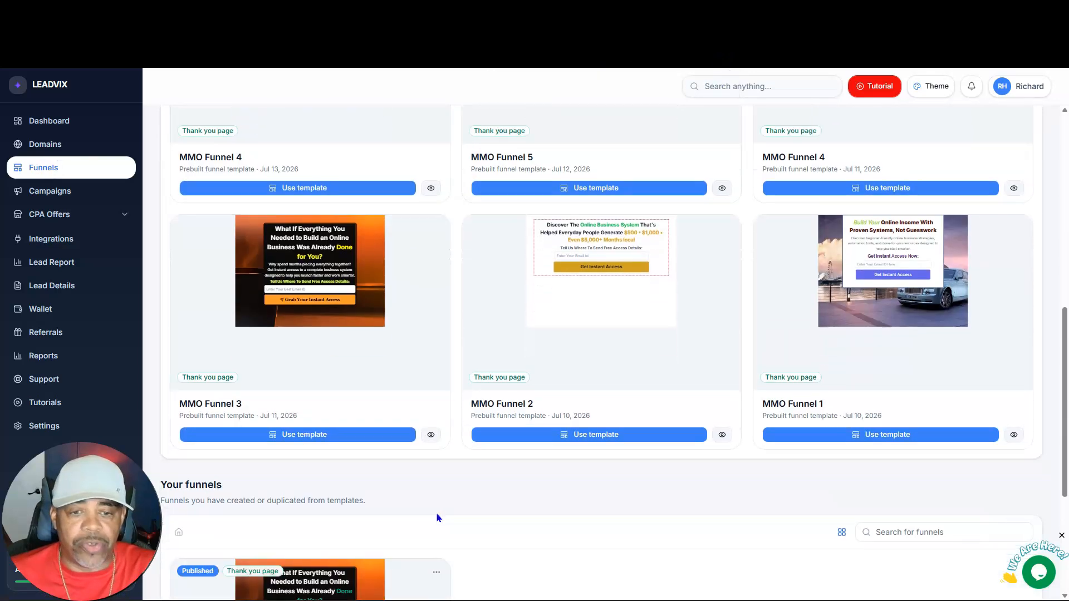
left_click(310, 393)
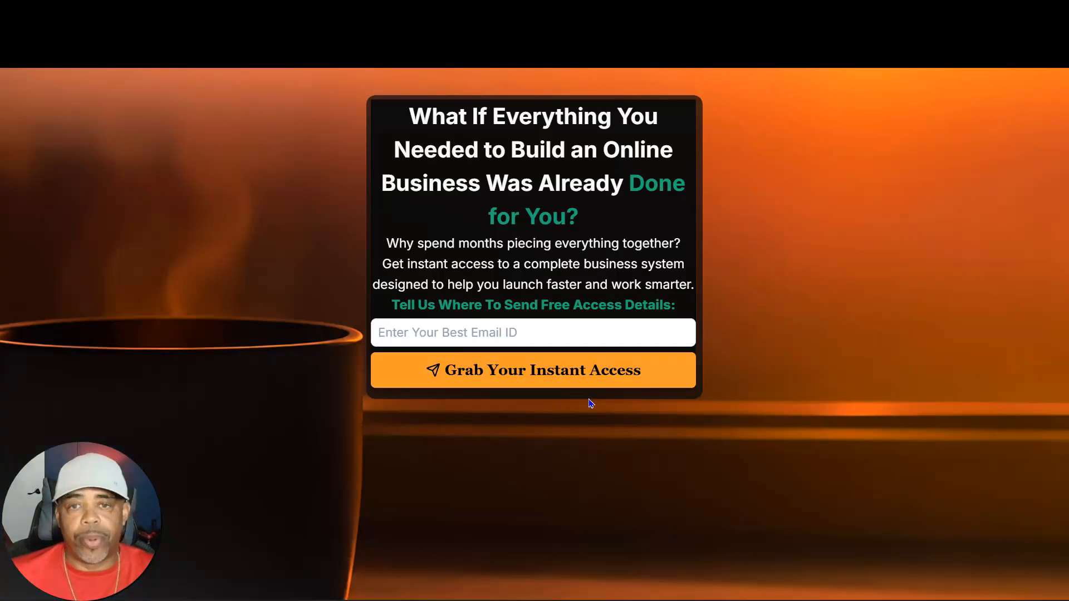
- Return to the LeadVix portal from the live opt-in page and open the campaign list
left_click(672, 11)
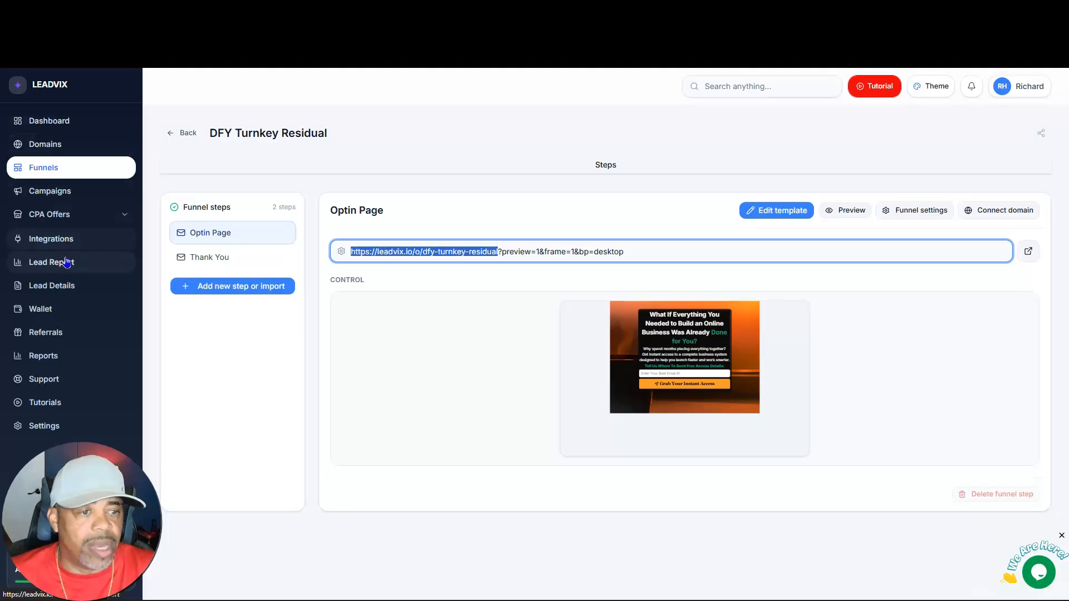
left_click(51, 193)
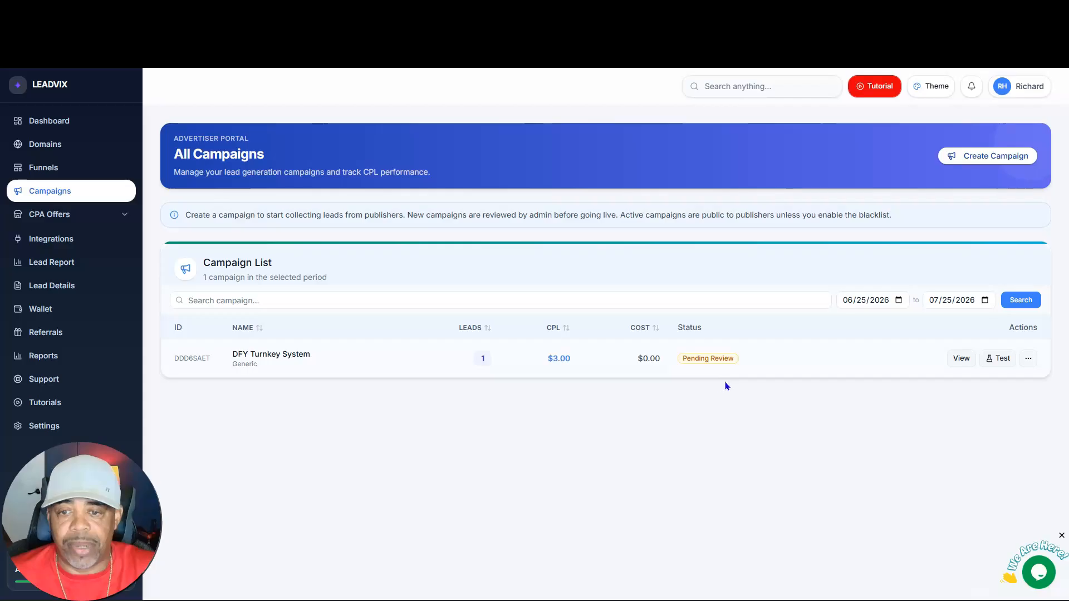